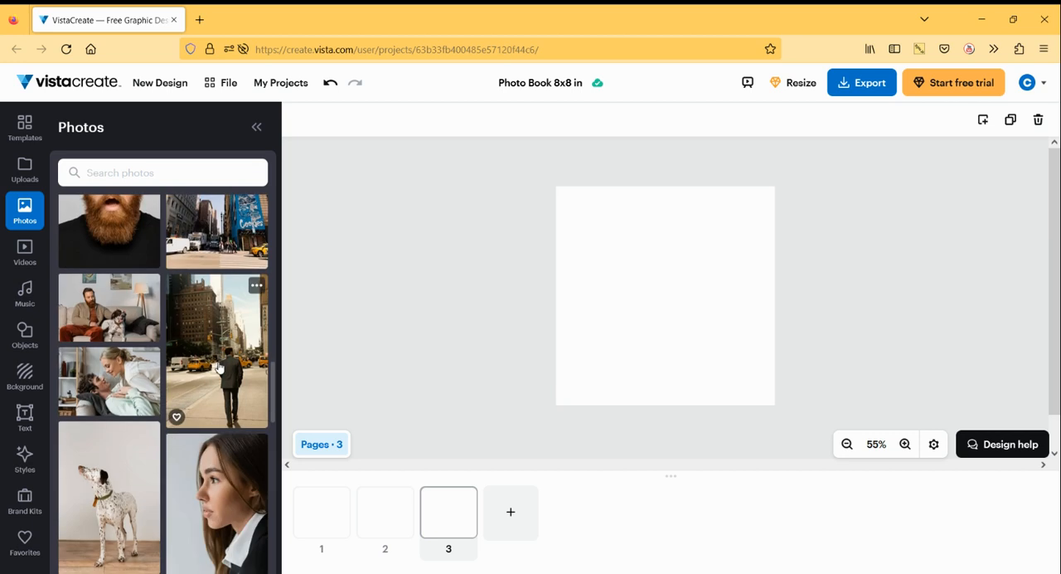
scroll(220, 367, down, 15)
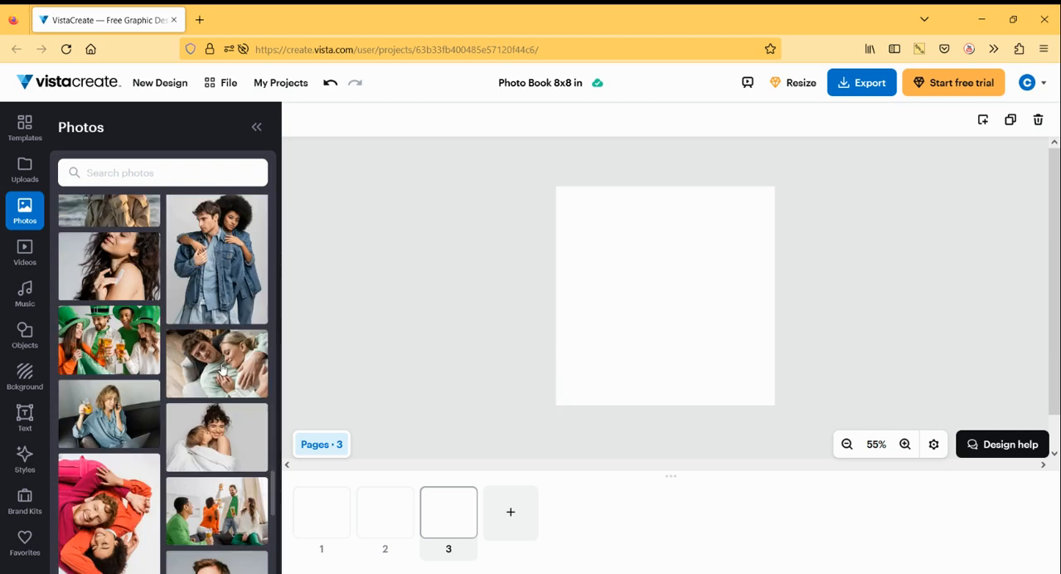
scroll(220, 367, down, 10)
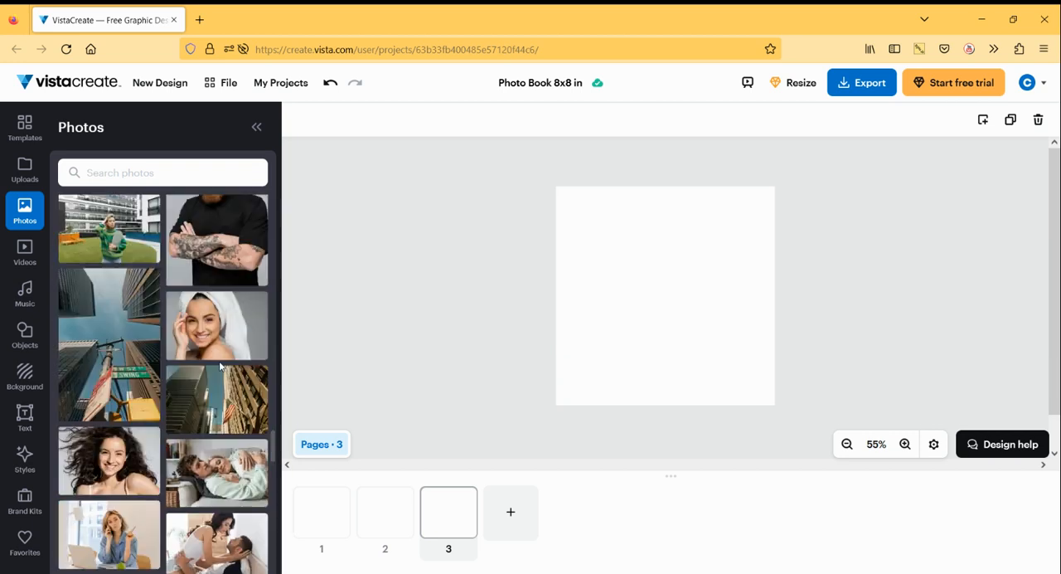
click(121, 173)
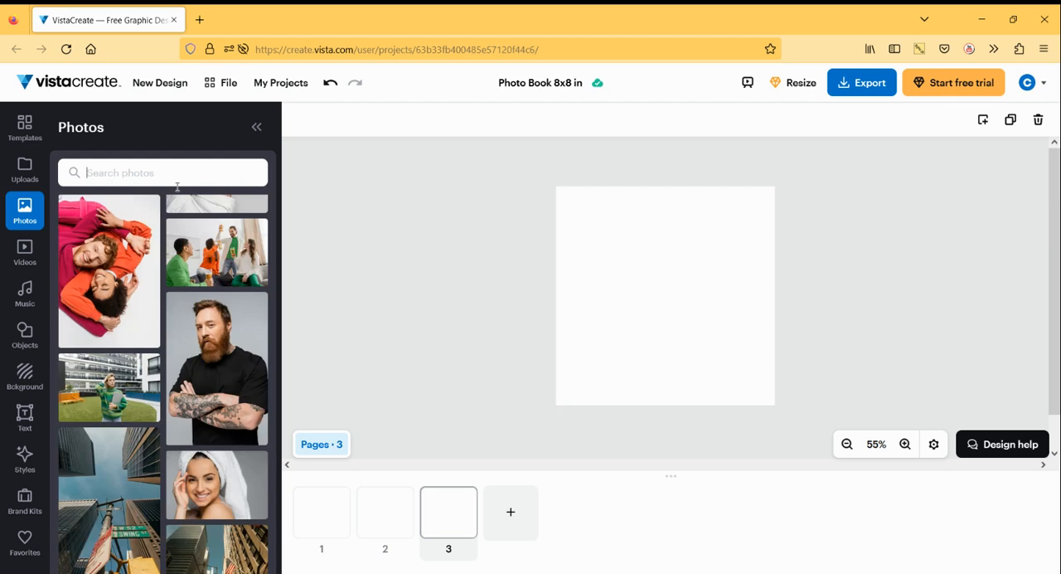
- Insert the uploaded photo of a hand holding a glass platter of sugar-coated balls against a dark background onto page 3
click(25, 174)
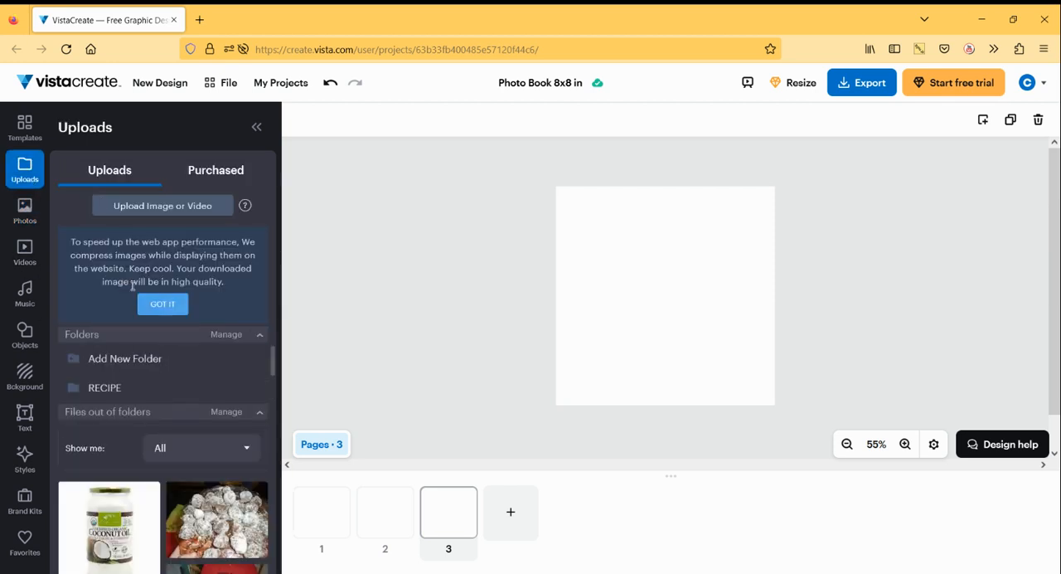
click(177, 305)
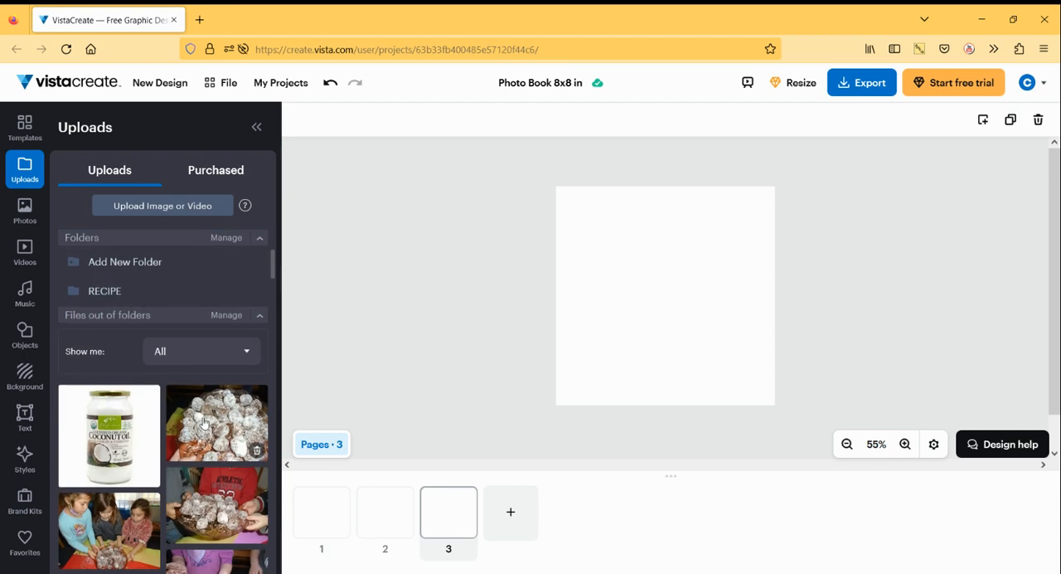
scroll(232, 424, down, 5)
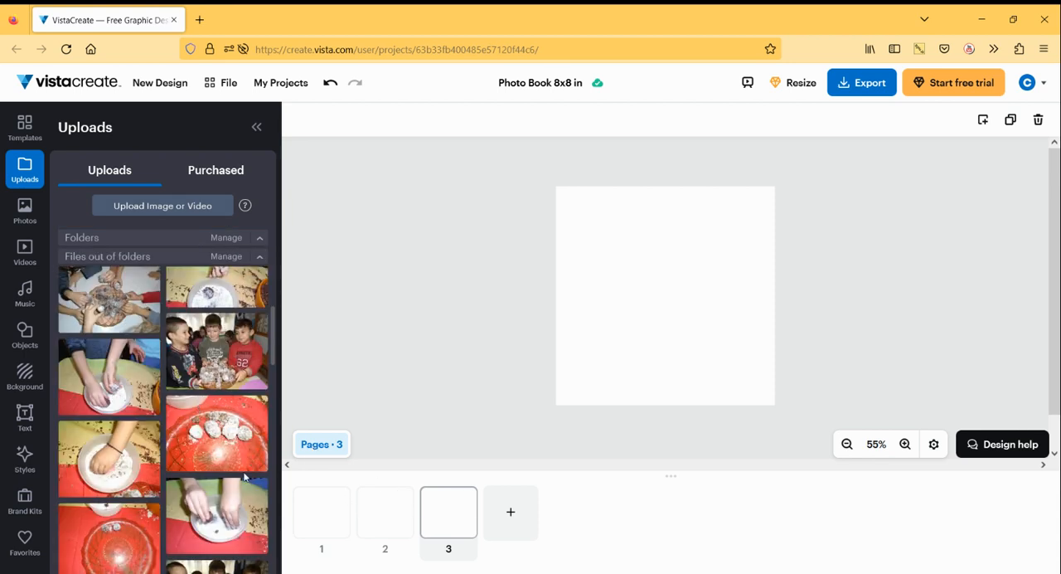
scroll(274, 478, down, 3)
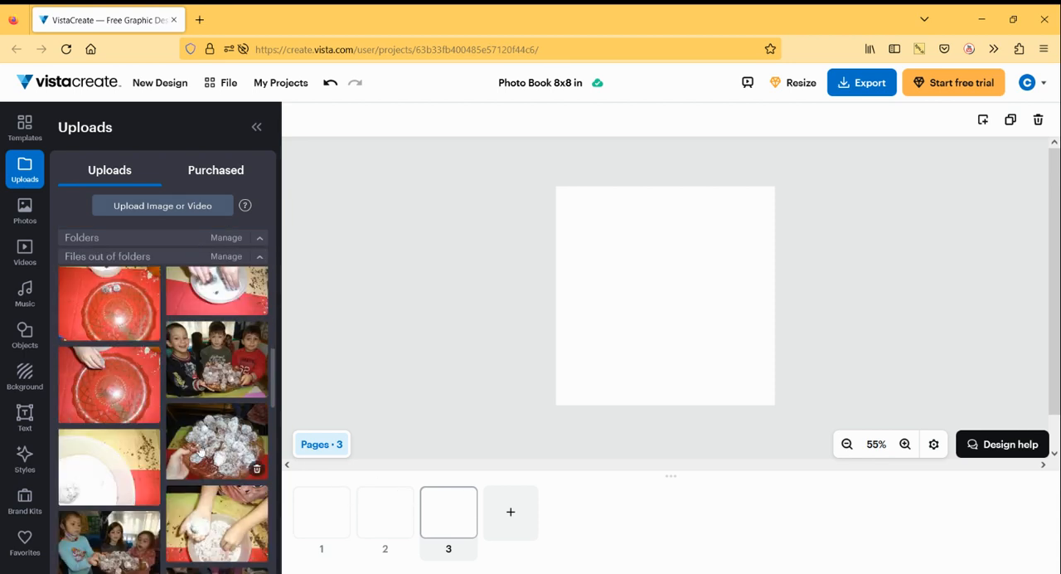
click(199, 448)
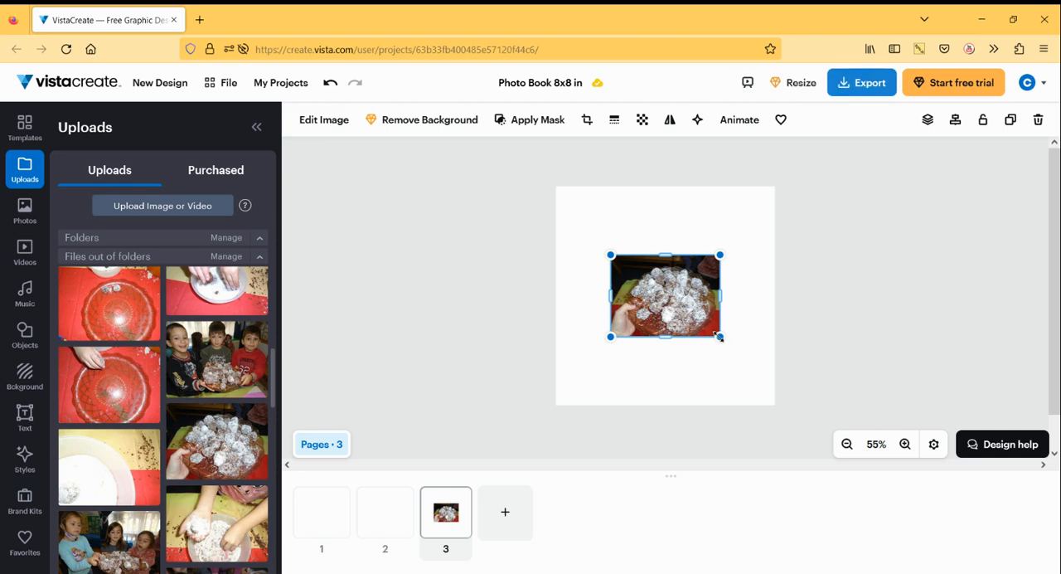
- Enlarge the platter photo slightly, keeping its proportions, and re-centre it on the page
drag(720, 336, 728, 343)
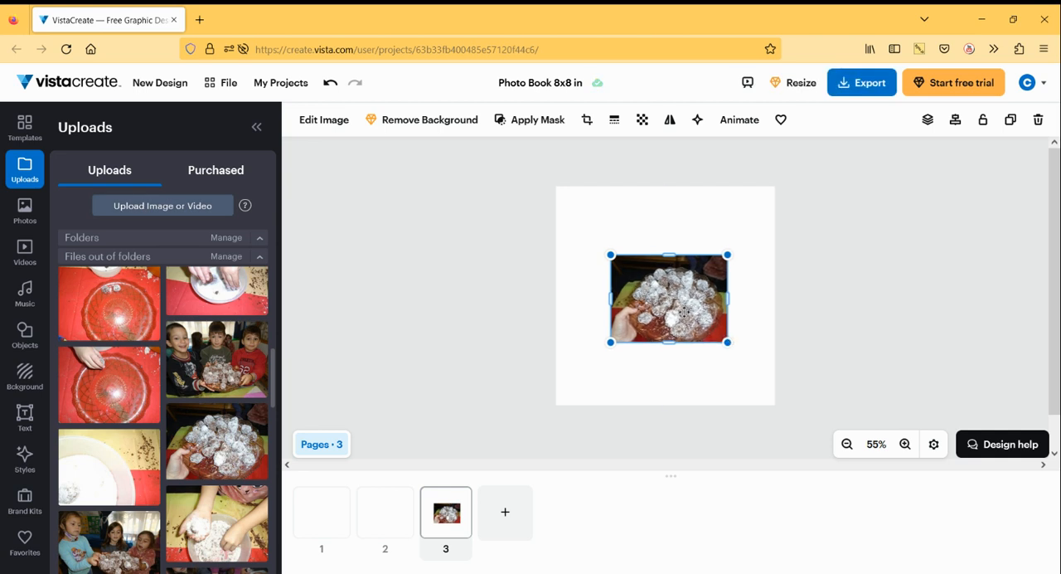
drag(685, 308, 676, 313)
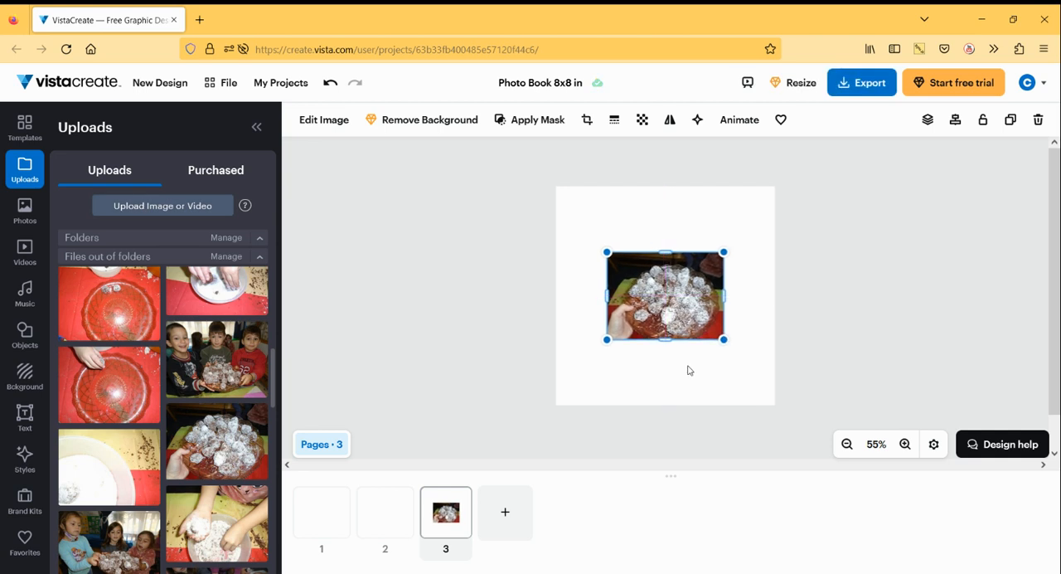
click(688, 371)
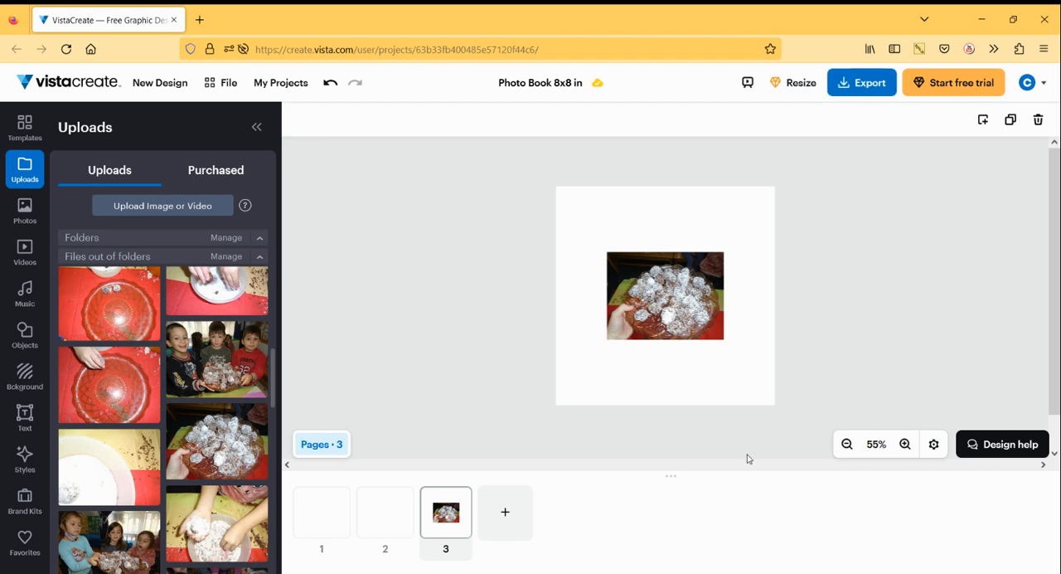
- Apply the purple, blue and pink gradient photo as the background of page 3
click(904, 444)
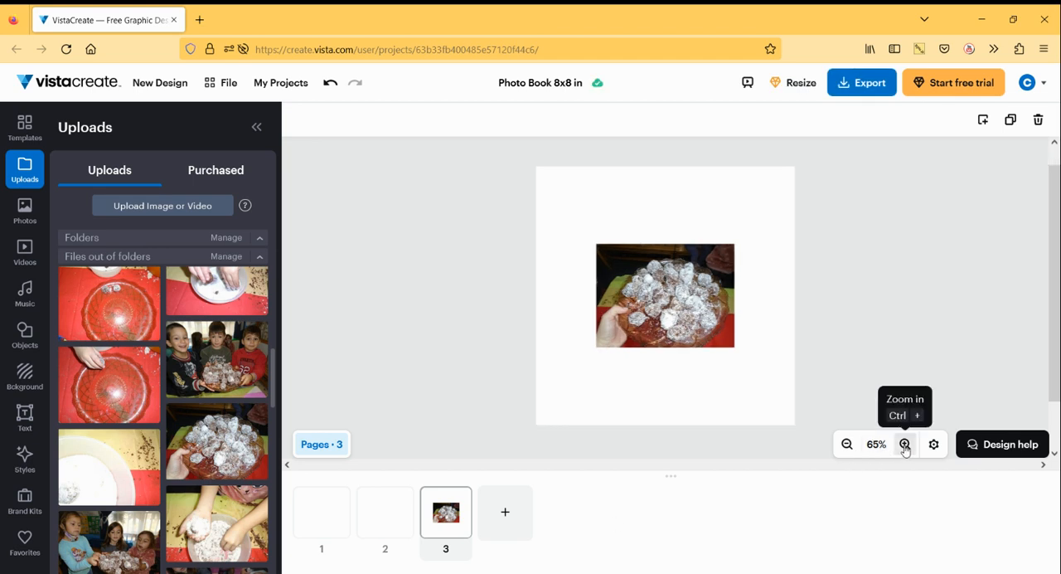
click(904, 445)
click(904, 444)
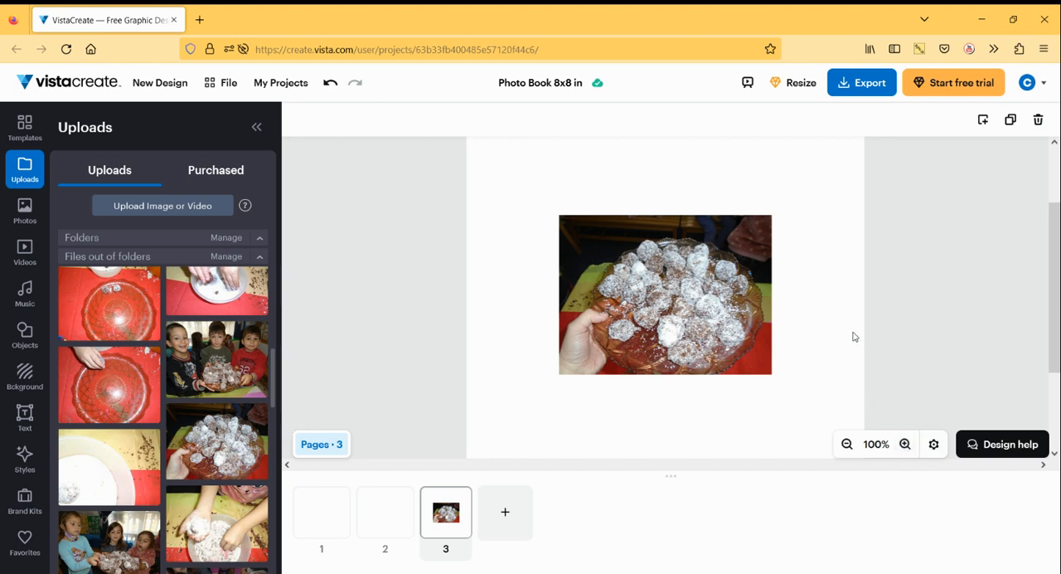
click(33, 383)
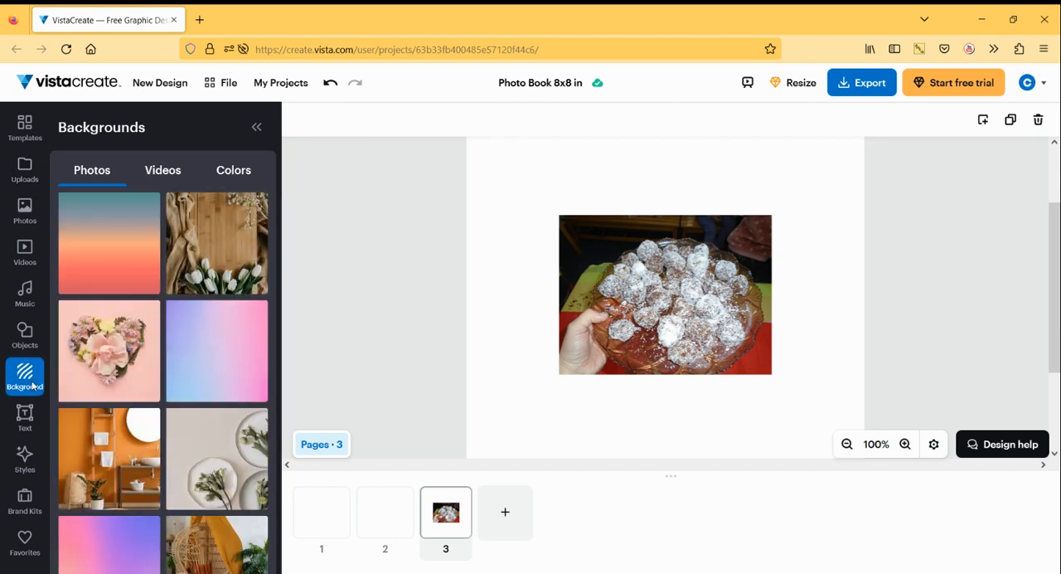
click(201, 359)
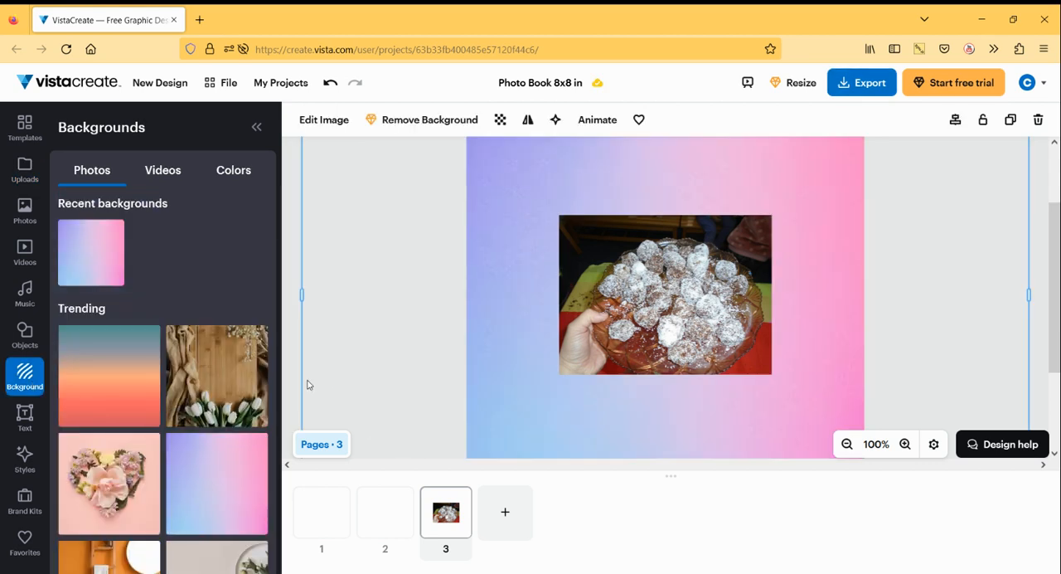
scroll(99, 461, down, 1)
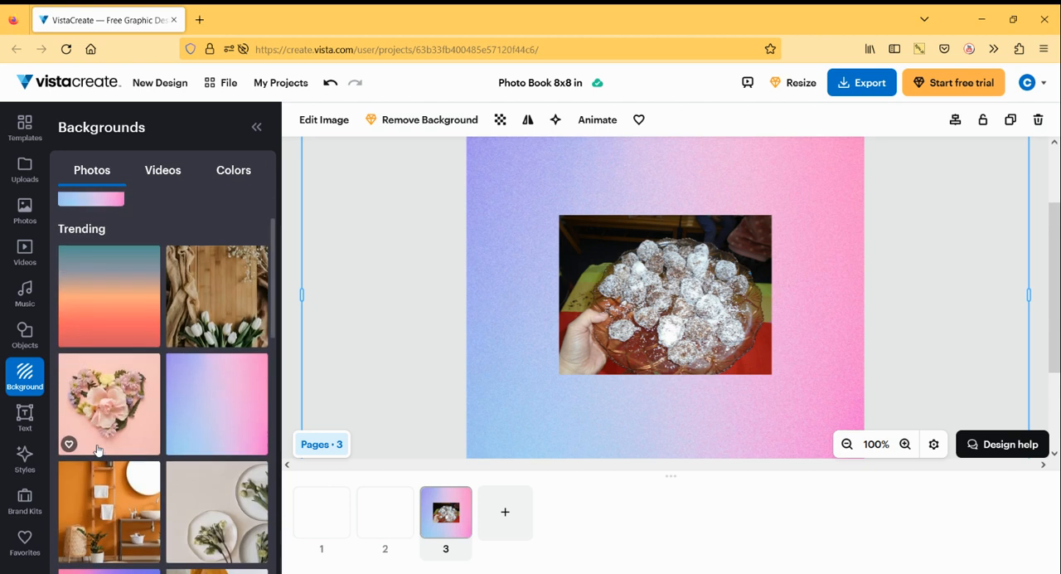
scroll(98, 449, down, 10)
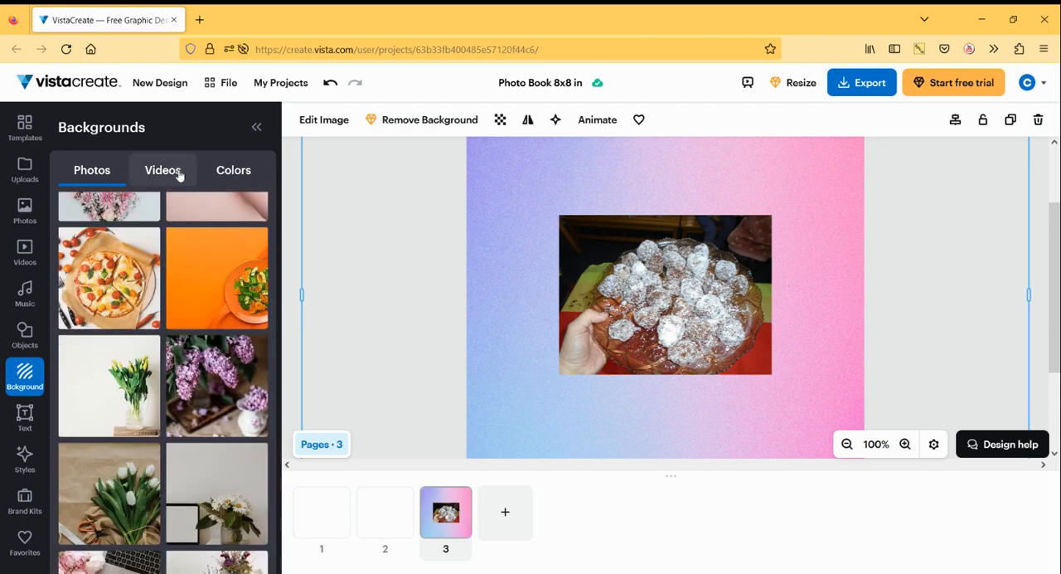
click(228, 171)
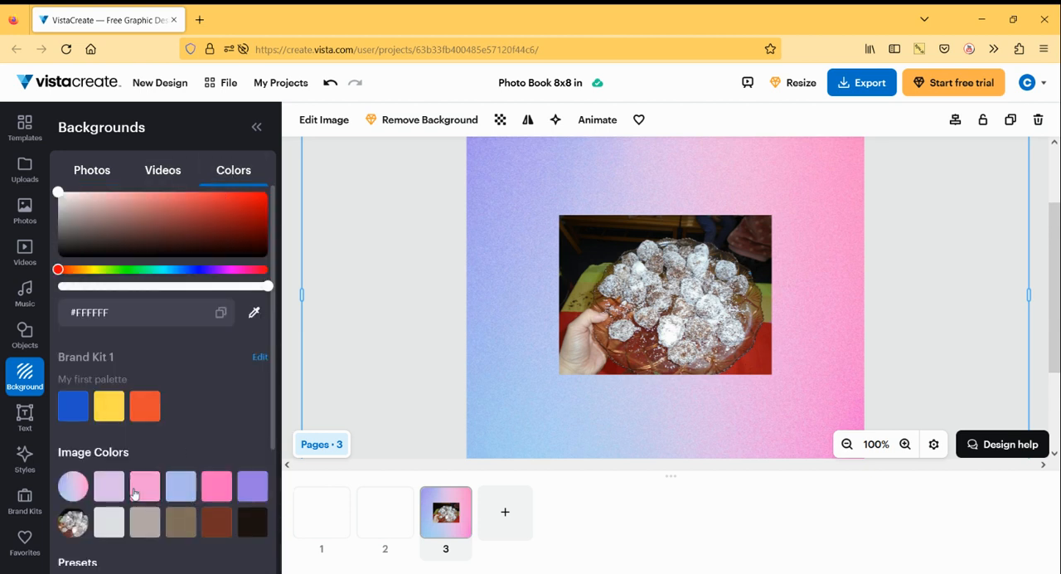
scroll(148, 495, down, 2)
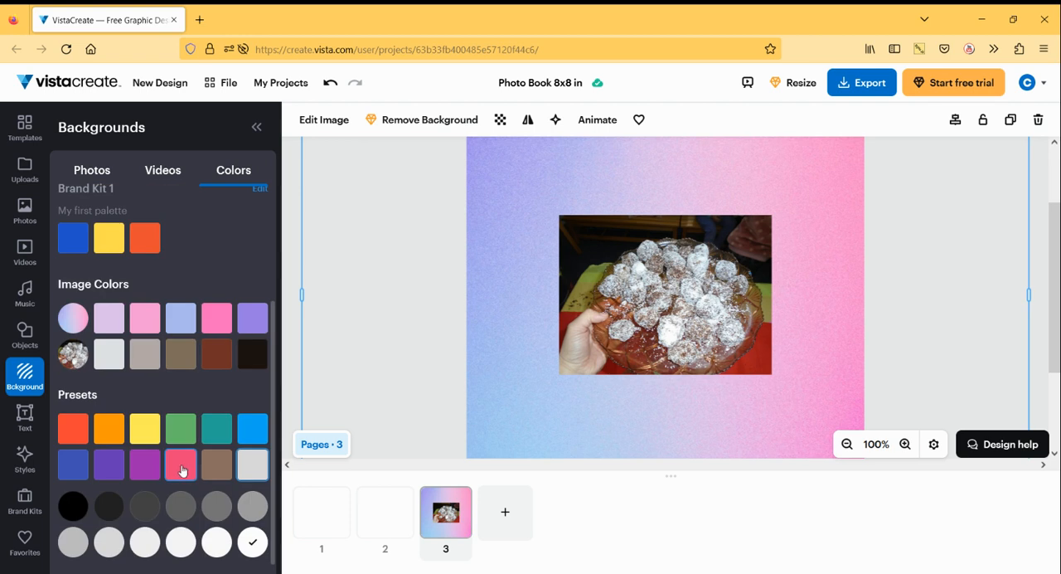
scroll(182, 470, up, 2)
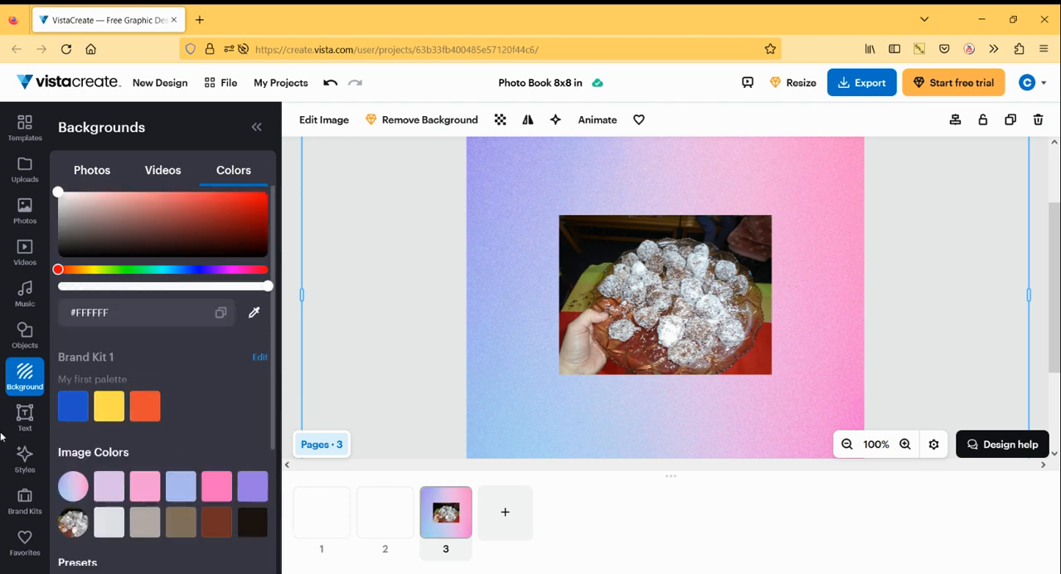
- Add a photo text element to the page and place it above the platter photo
click(25, 419)
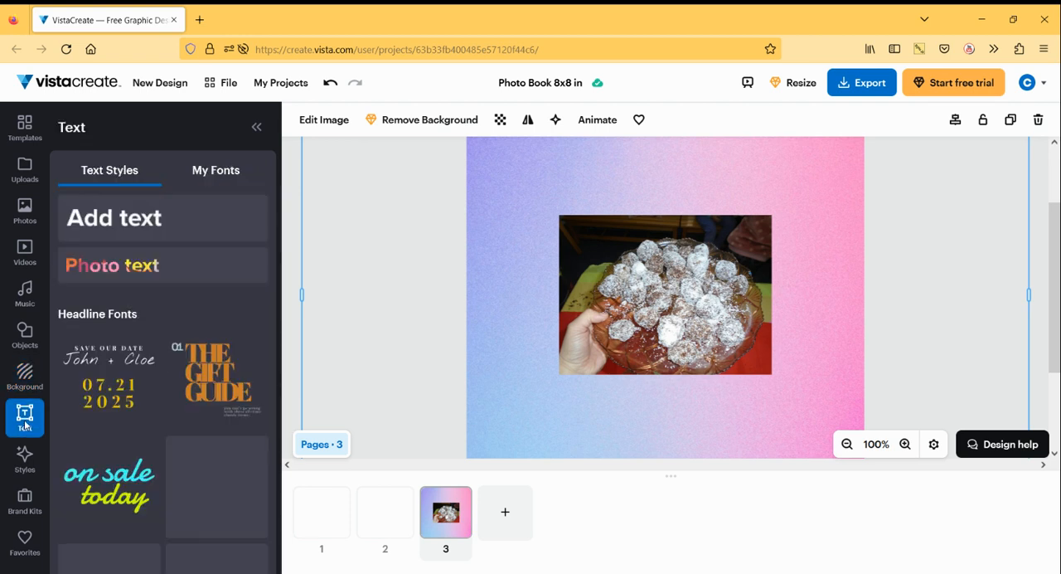
click(108, 267)
drag(635, 277, 695, 179)
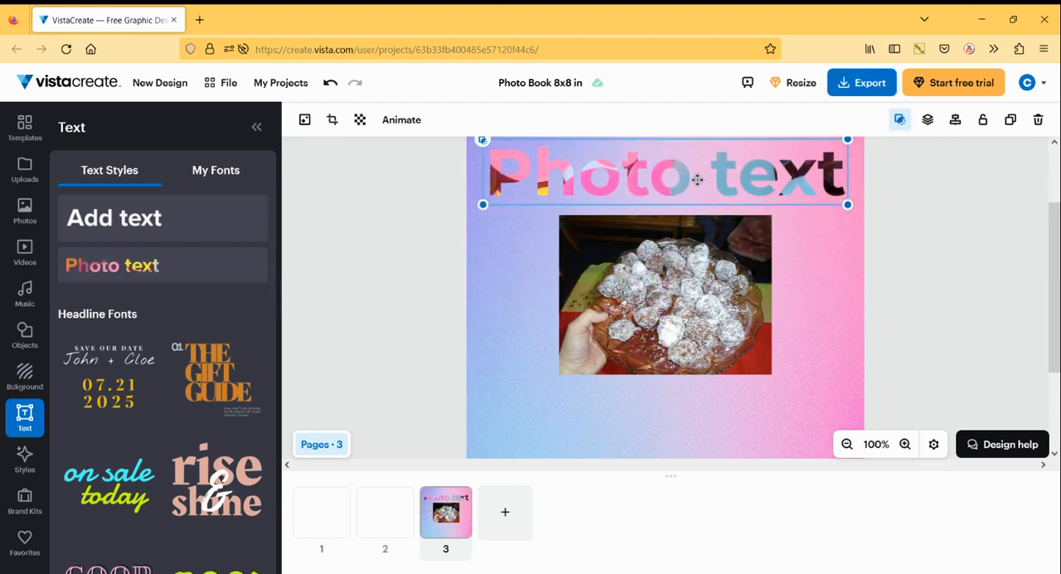
- Open the photo text for editing and delete all of its placeholder wording
click(699, 181)
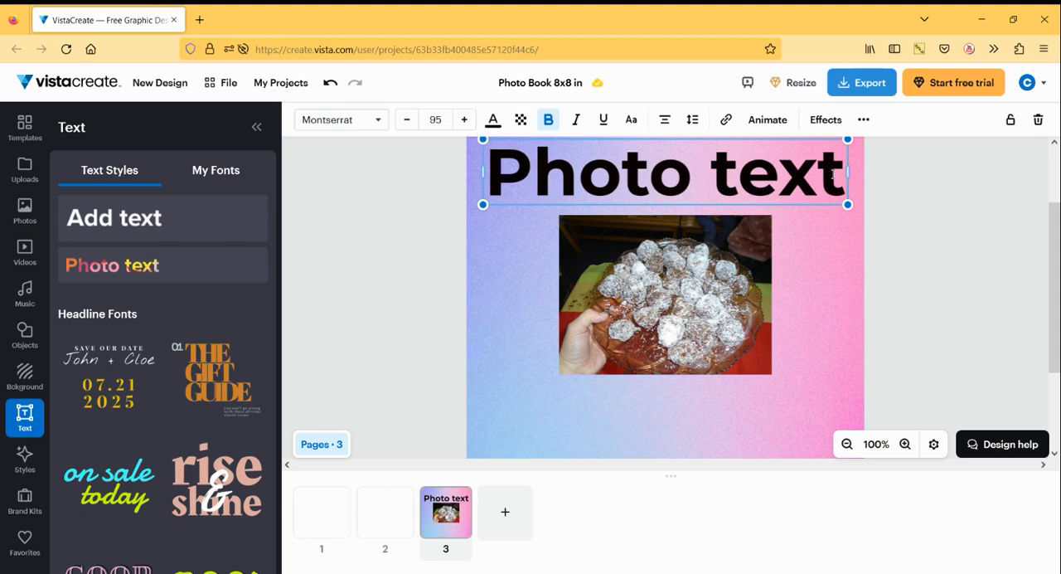
click(821, 179)
key(BackSpace)
key(BackSpace)
key(BackSpace)
key(BackSpace)
key(BackSpace)
key(BackSpace)
key(BackSpace)
key(BackSpace)
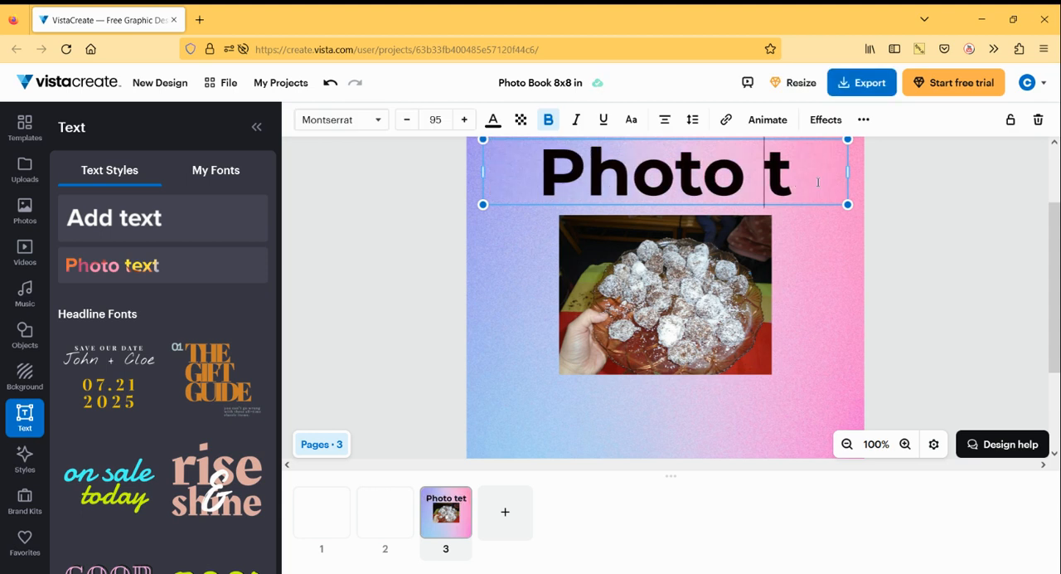
key(BackSpace)
key(Delete)
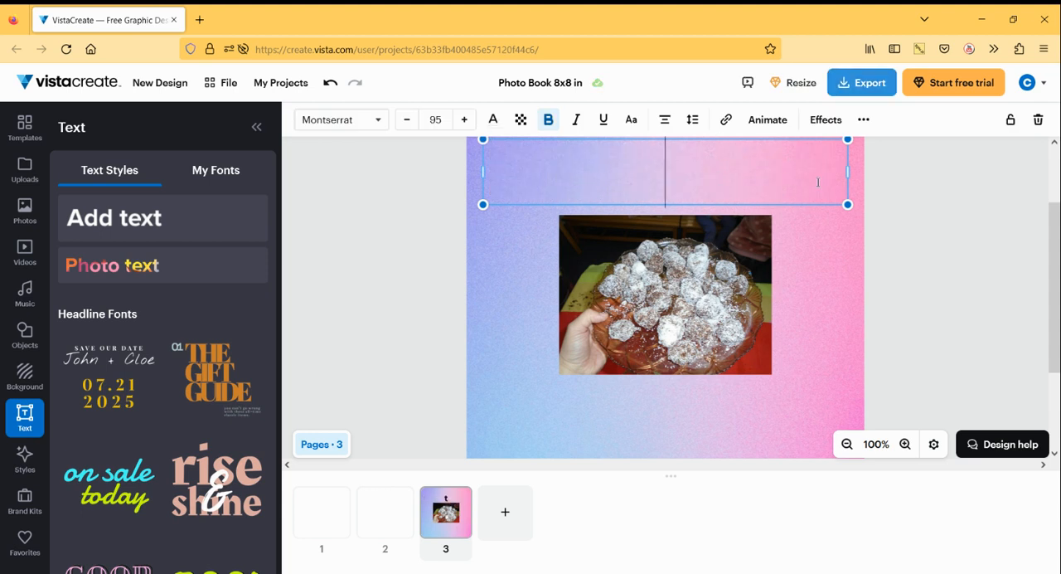
- Enter the Greek title "Βιβλίοσυνταγών" in the emptied photo text box above the platter photo
text(B)
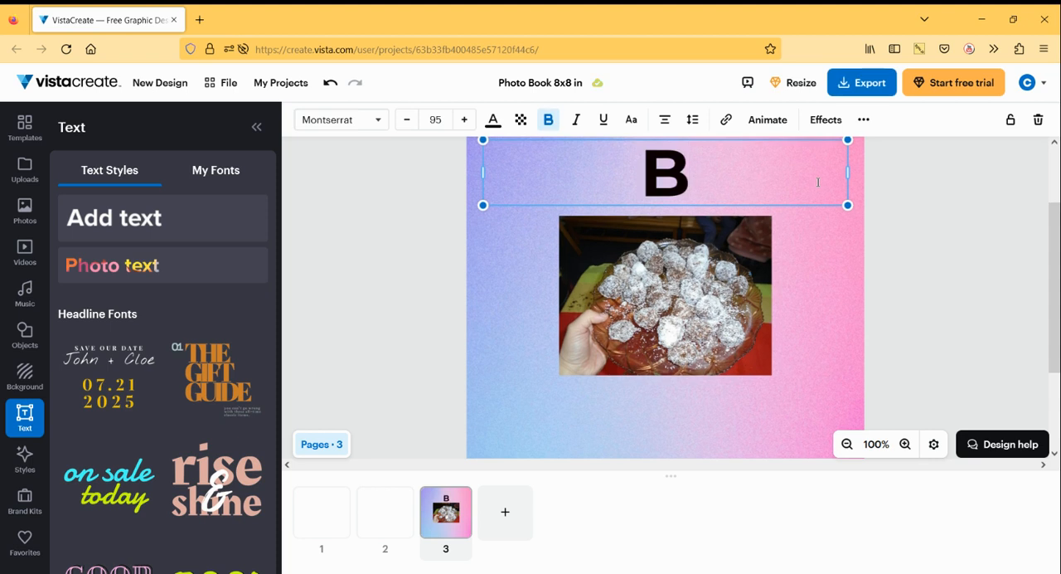
key(BackSpace)
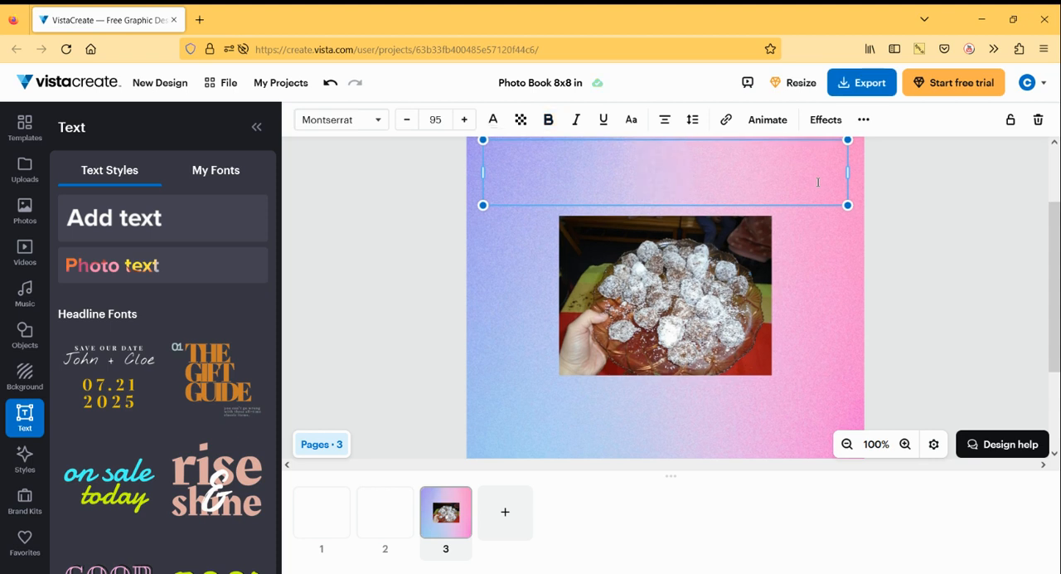
text(B)
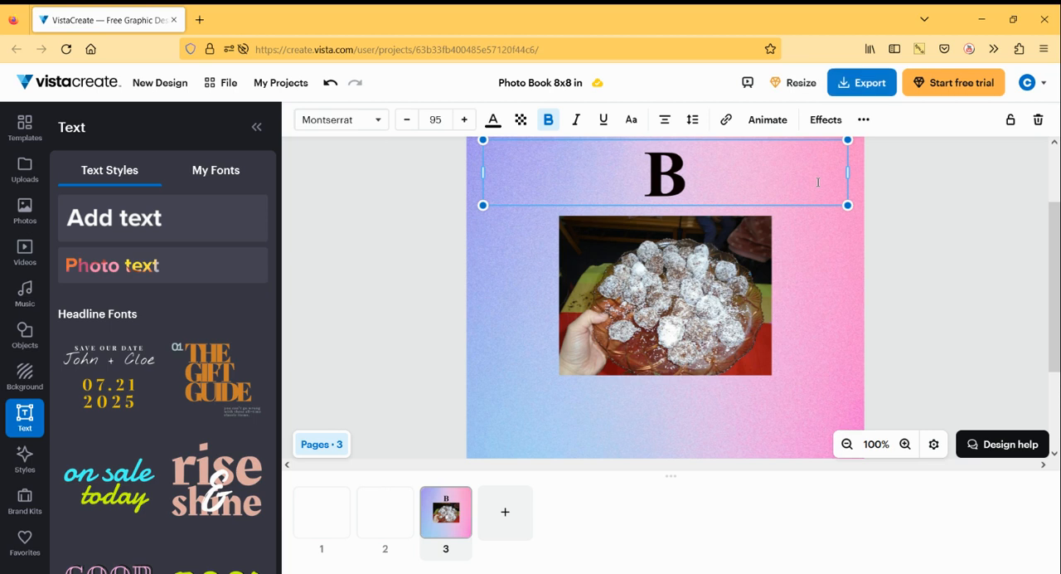
text(ιβλ)
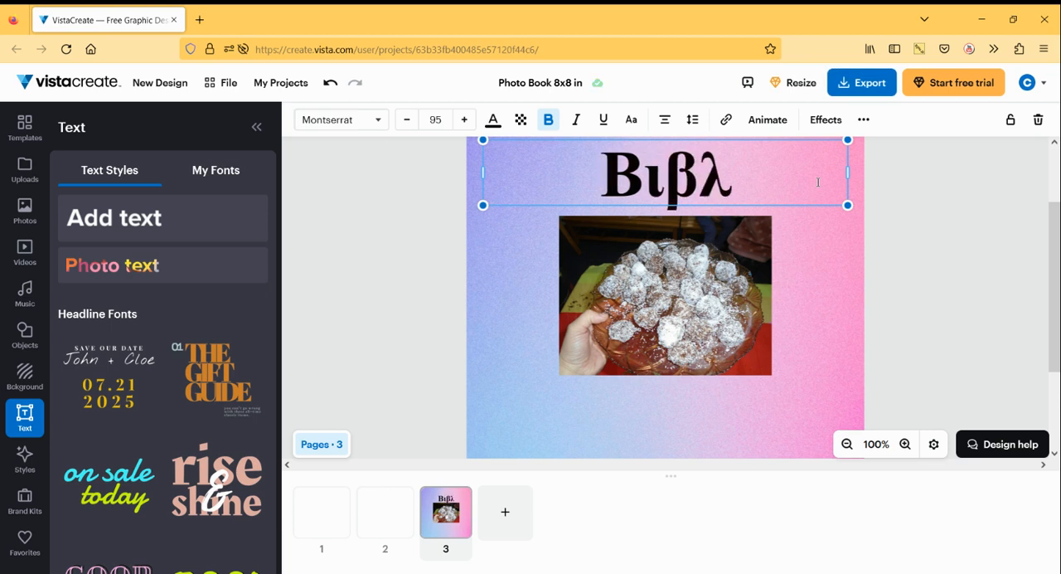
text(ίο)
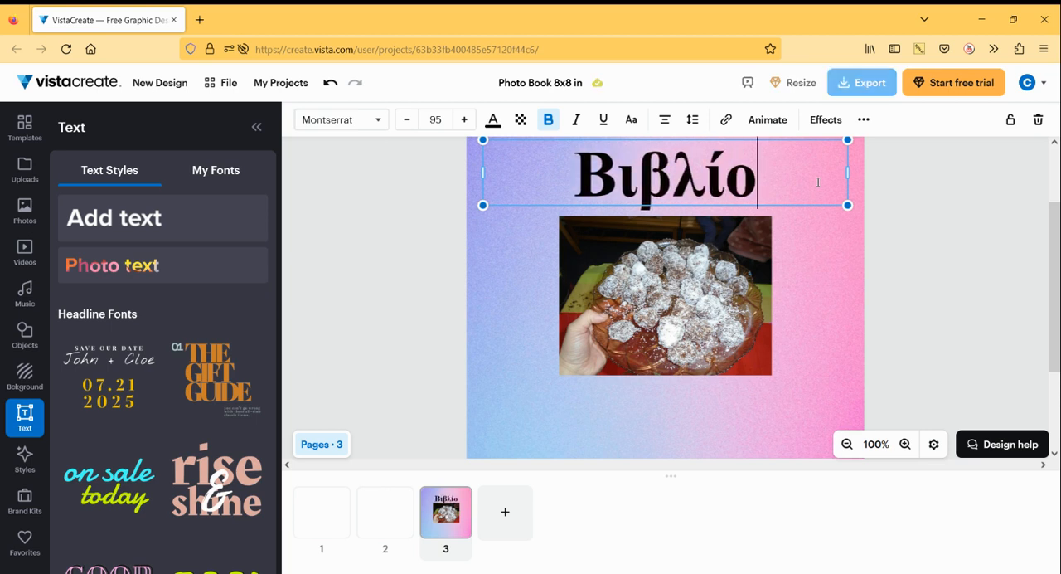
text(συνταγω)
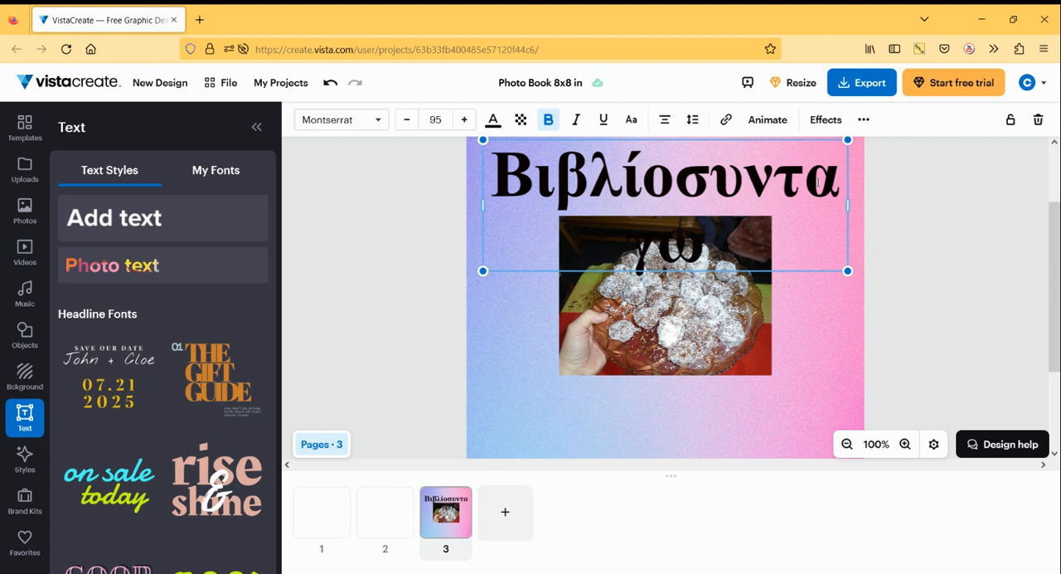
key(BackSpace)
key(BackSpace)
key(BackSpace)
key(BackSpace)
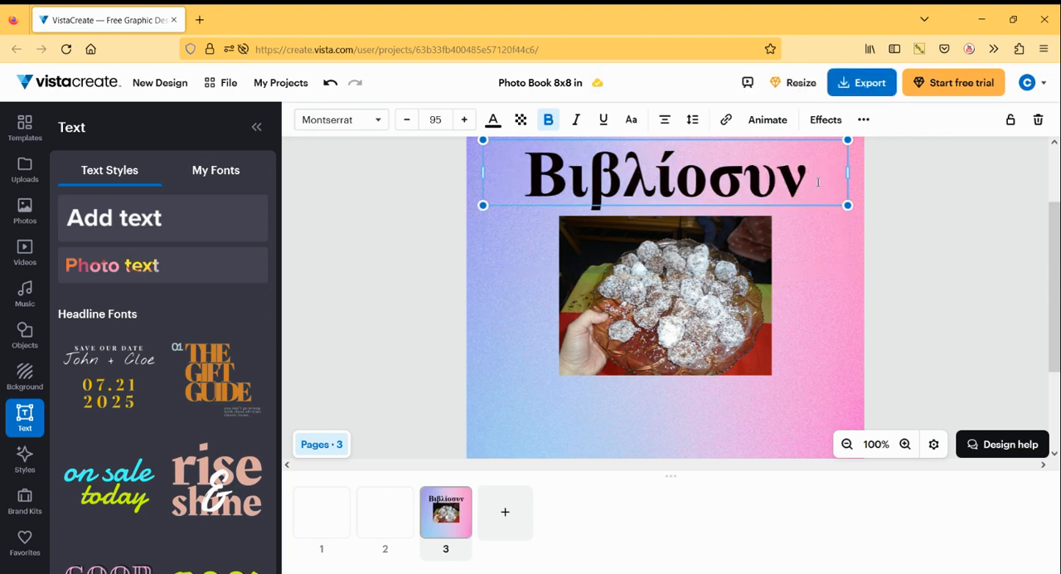
key(BackSpace)
key(BackSpace)
key(BackSpace)
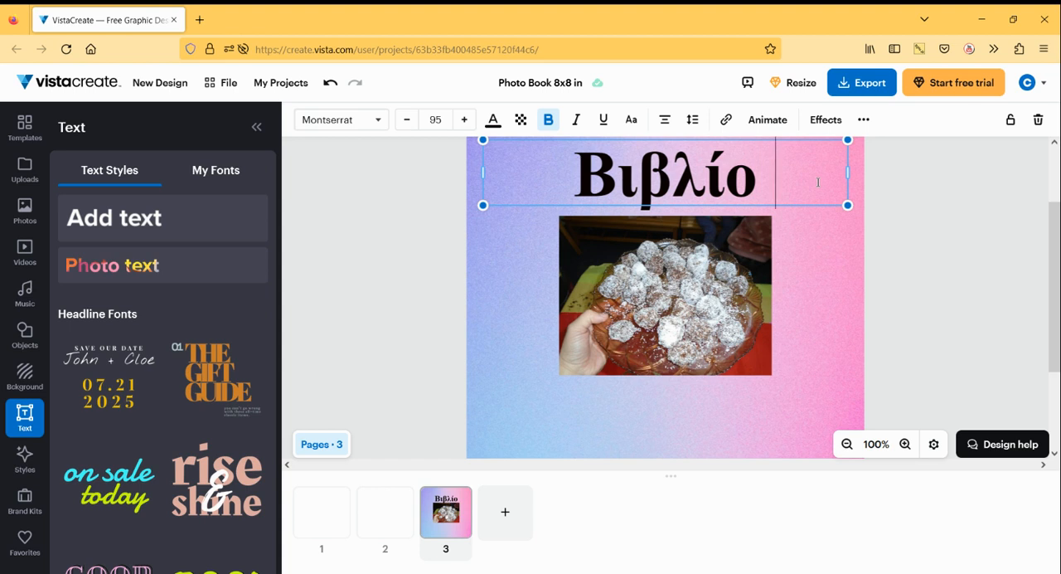
text(συντα)
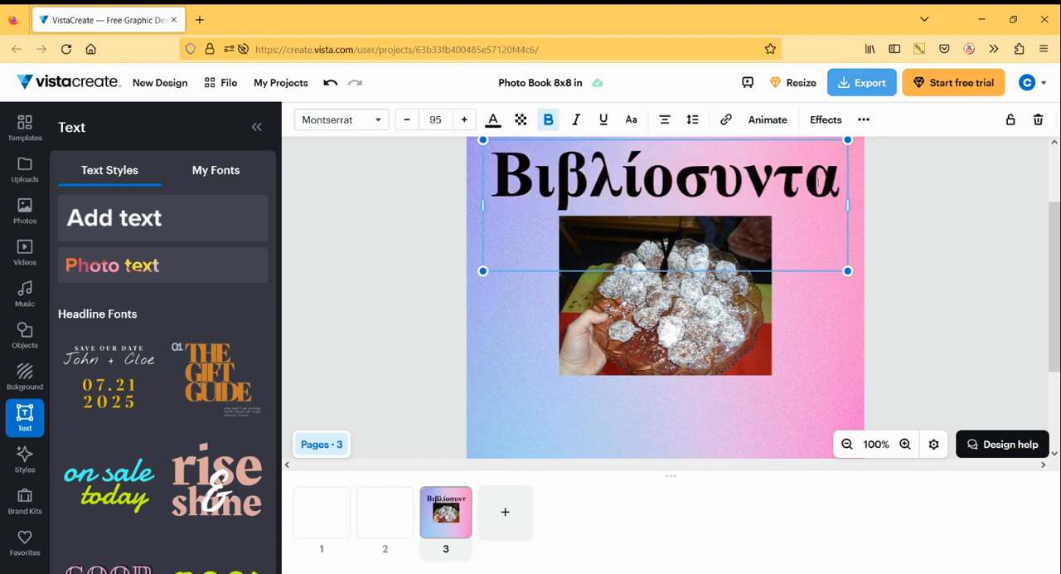
text(γών)
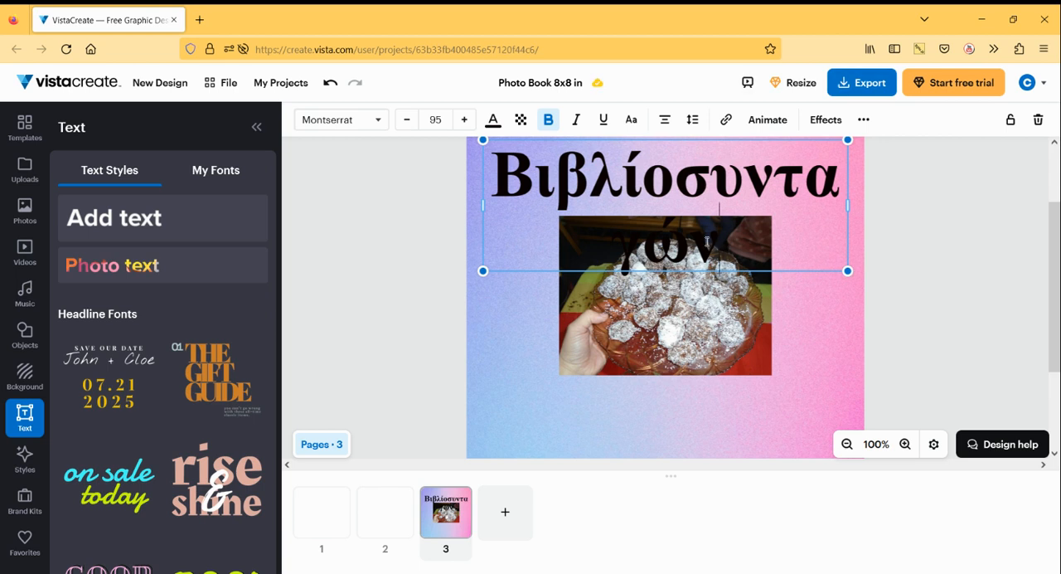
- Reduce the font size of the Greek title to 69 so it fits on one line above the platter photo
drag(707, 241, 490, 176)
click(405, 119)
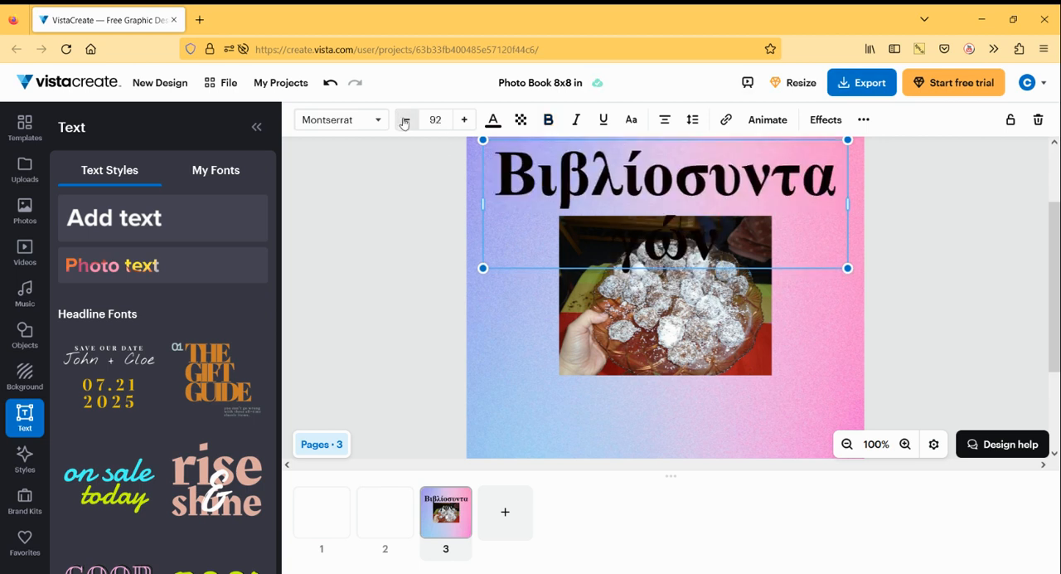
click(406, 119)
click(406, 120)
click(405, 119)
click(405, 120)
click(405, 119)
click(406, 119)
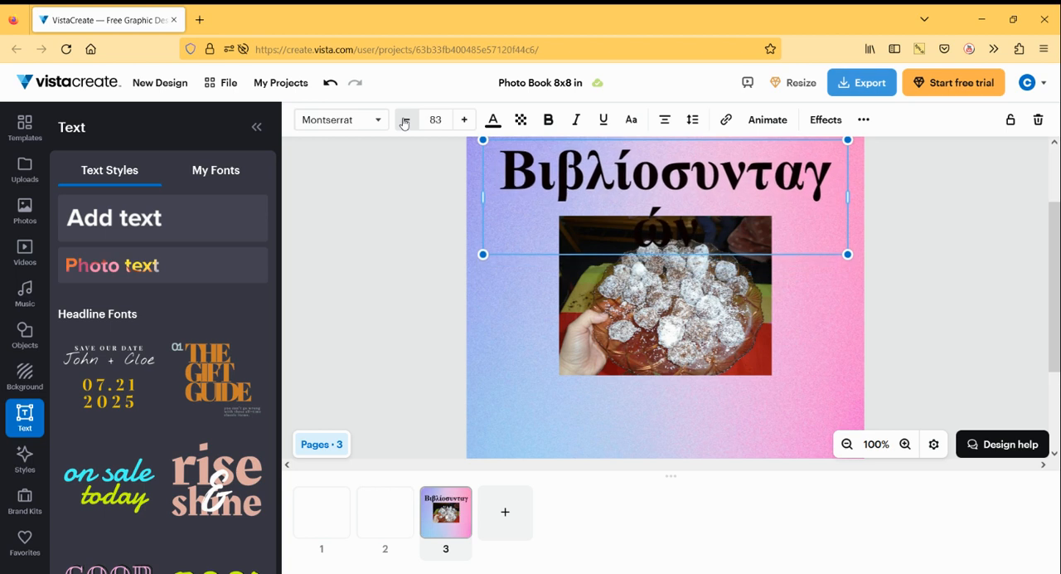
click(405, 119)
click(406, 119)
click(406, 119)
click(405, 119)
click(406, 119)
click(405, 119)
click(405, 119)
click(405, 119)
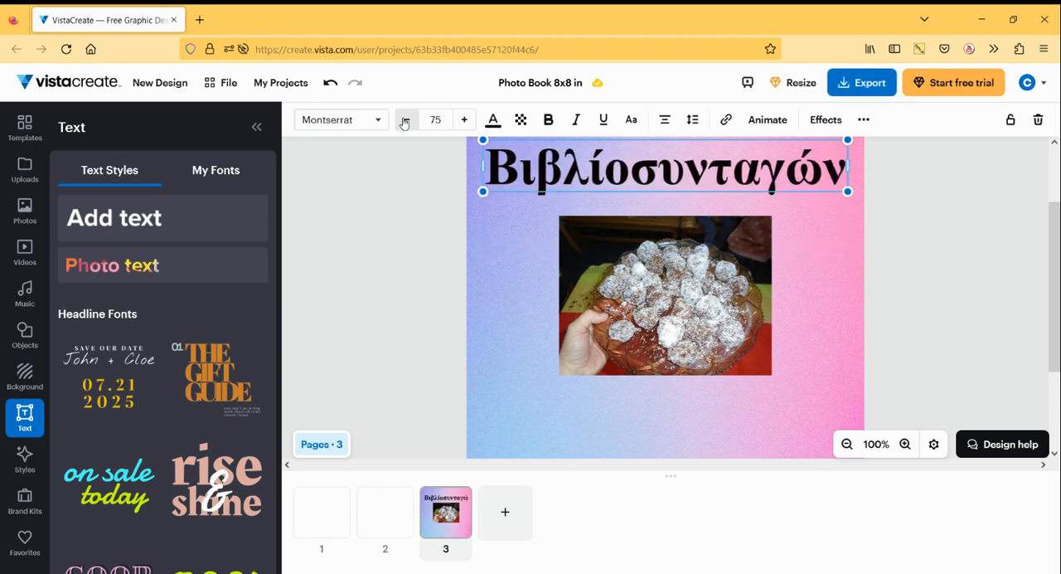
click(405, 119)
click(406, 119)
click(405, 120)
click(405, 119)
click(406, 119)
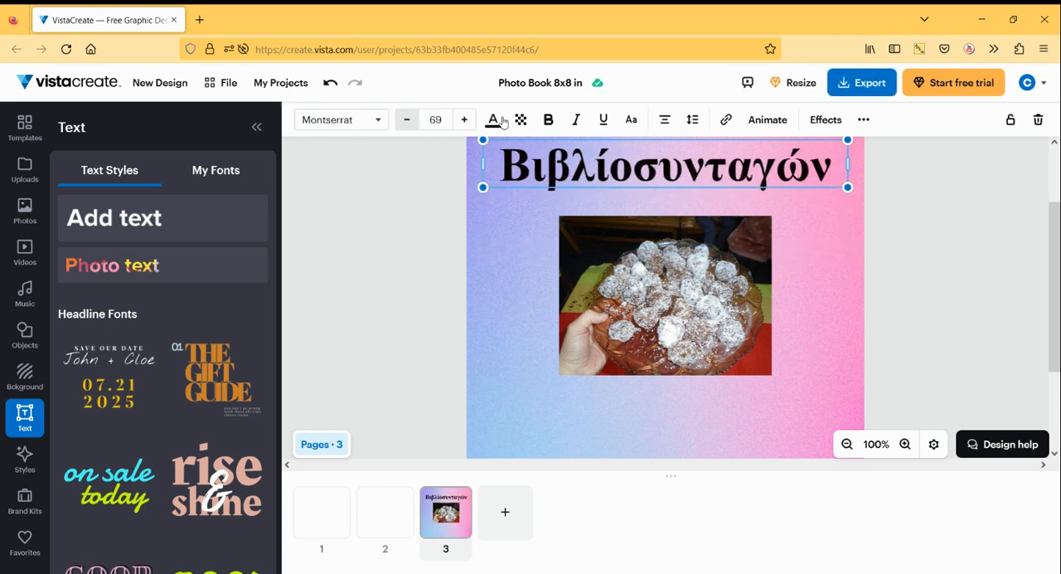
- Split the title into two lines, "Βιβλίο" and "συνταγών", and reduce its font size to 55
click(635, 170)
key(Return)
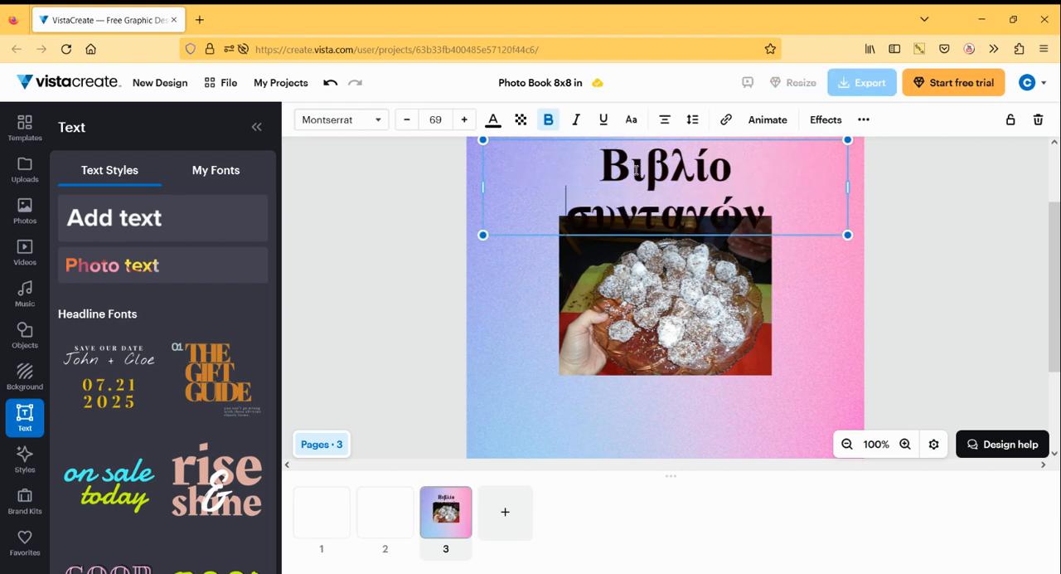
click(405, 123)
click(405, 123)
click(405, 123)
click(405, 123)
click(405, 123)
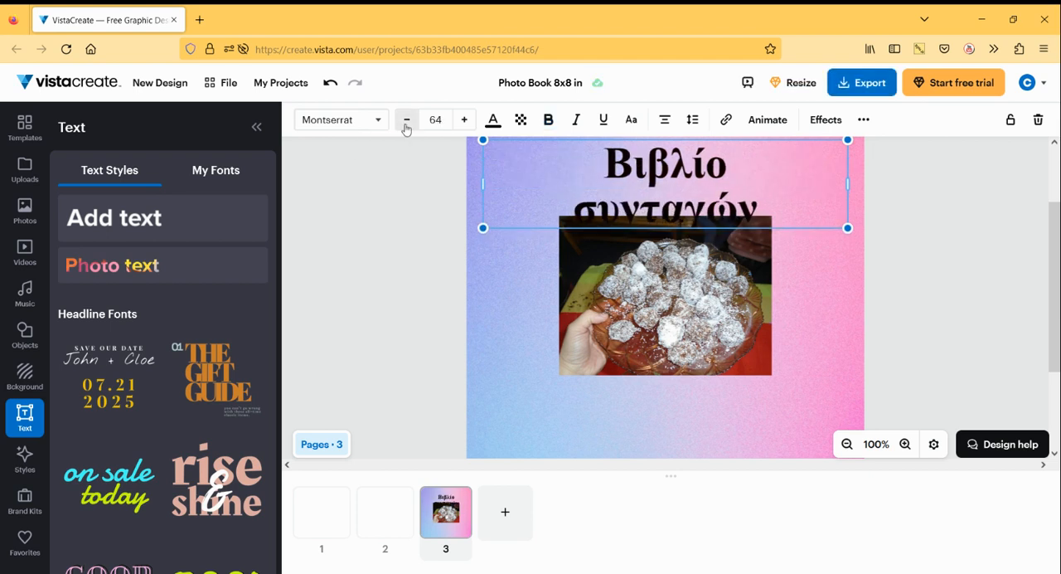
click(405, 124)
click(405, 124)
click(406, 123)
click(406, 122)
click(405, 122)
click(405, 122)
click(405, 122)
click(405, 123)
click(405, 123)
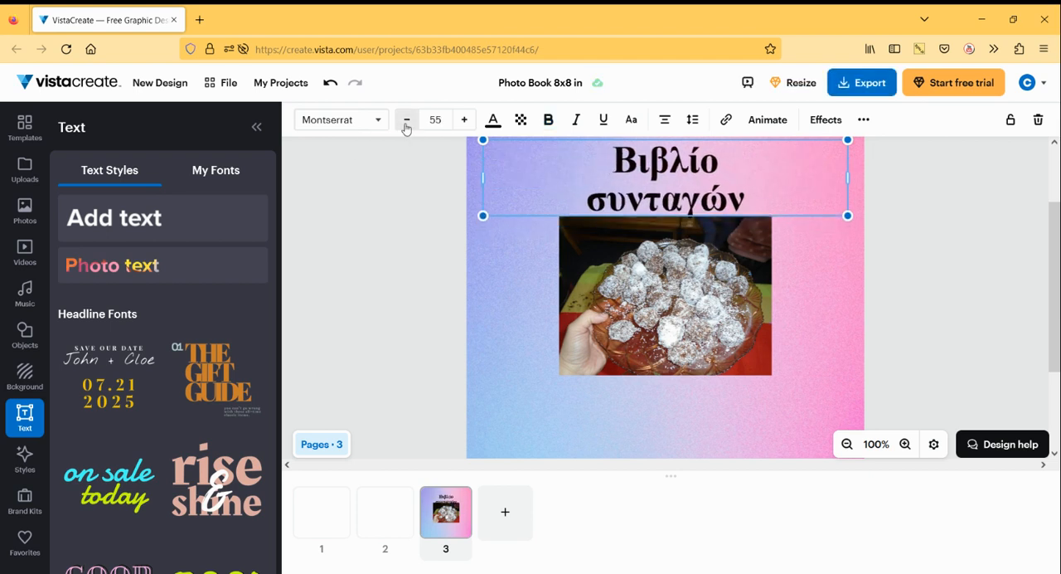
- Set the title's text fill to the red color #C91515 and deselect the title
click(493, 128)
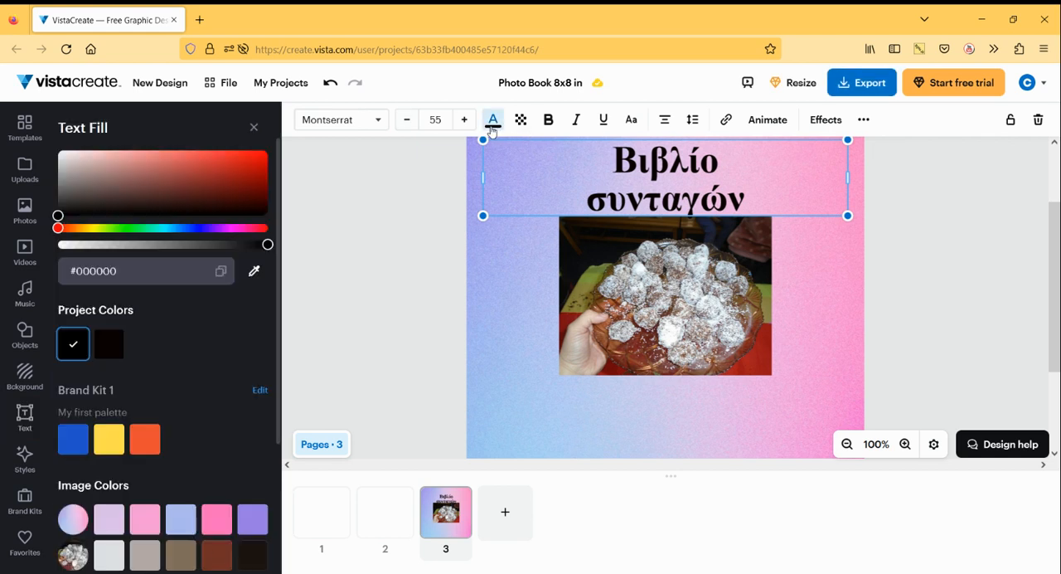
click(246, 167)
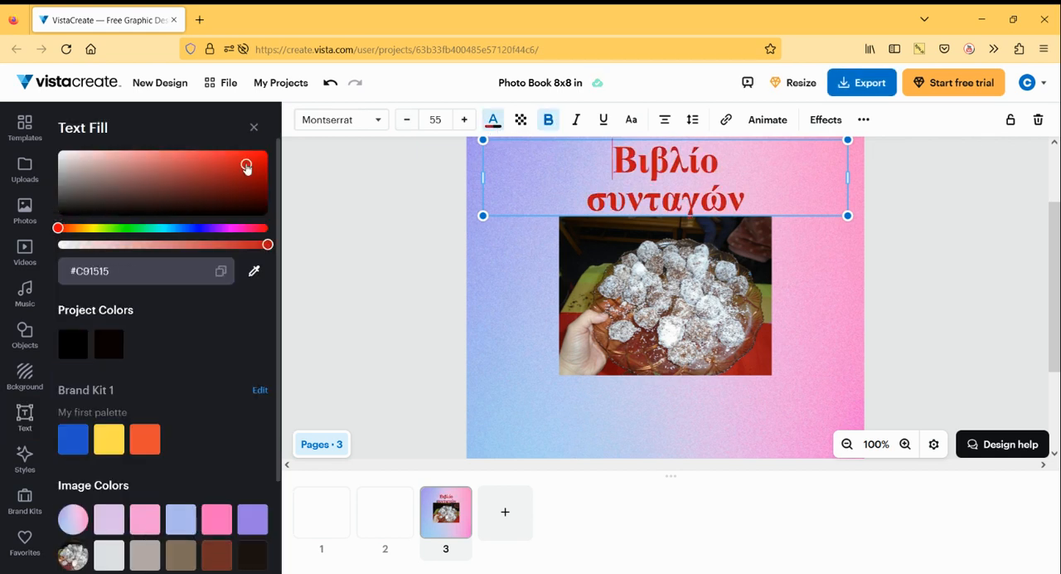
click(492, 310)
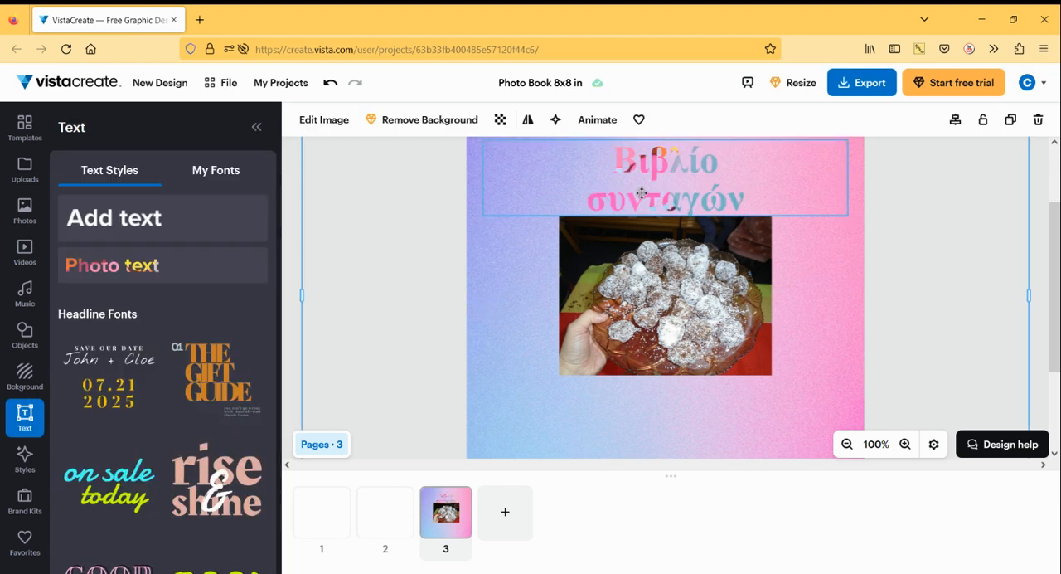
- Format the bold title as italic and underlined, and nudge it slightly up and to the left on the page
click(627, 166)
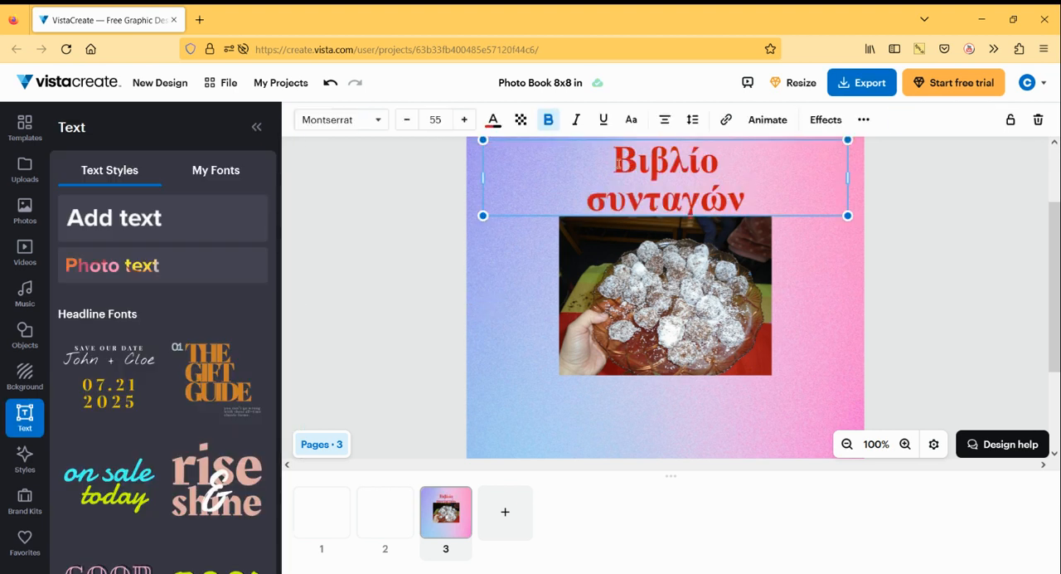
click(547, 120)
click(548, 120)
click(575, 123)
click(604, 121)
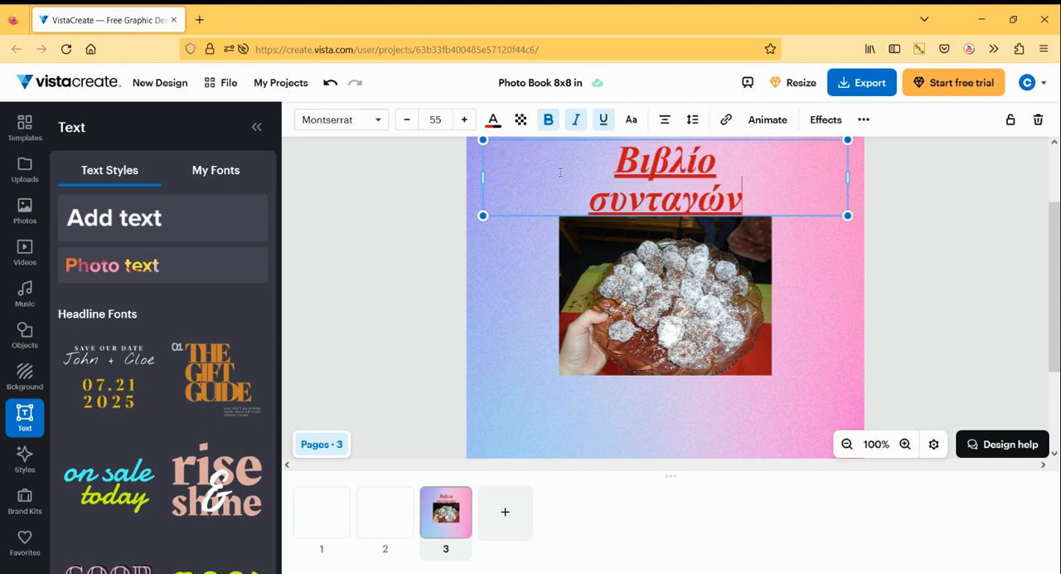
click(493, 315)
mouse_move(659, 193)
mouse_down()
mouse_move(655, 352)
mouse_move(634, 448)
mouse_move(667, 419)
mouse_move(635, 158)
mouse_move(657, 172)
mouse_move(645, 165)
mouse_move(644, 269)
mouse_move(663, 410)
mouse_move(631, 170)
mouse_move(646, 148)
mouse_move(653, 177)
mouse_up()
click(499, 335)
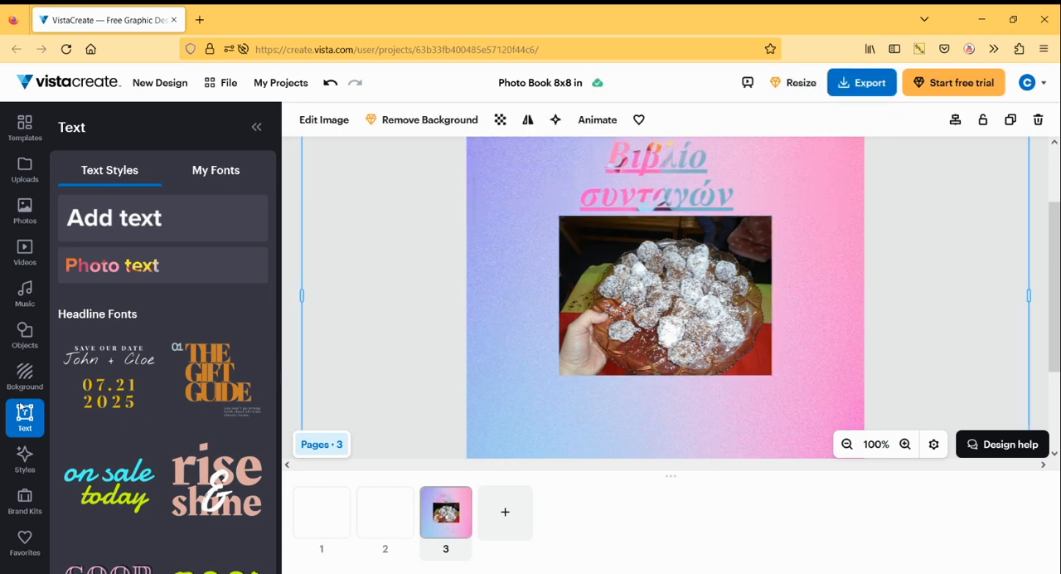
- Apply the image palette taken from the purple and pink gradient background as the page's style
click(25, 458)
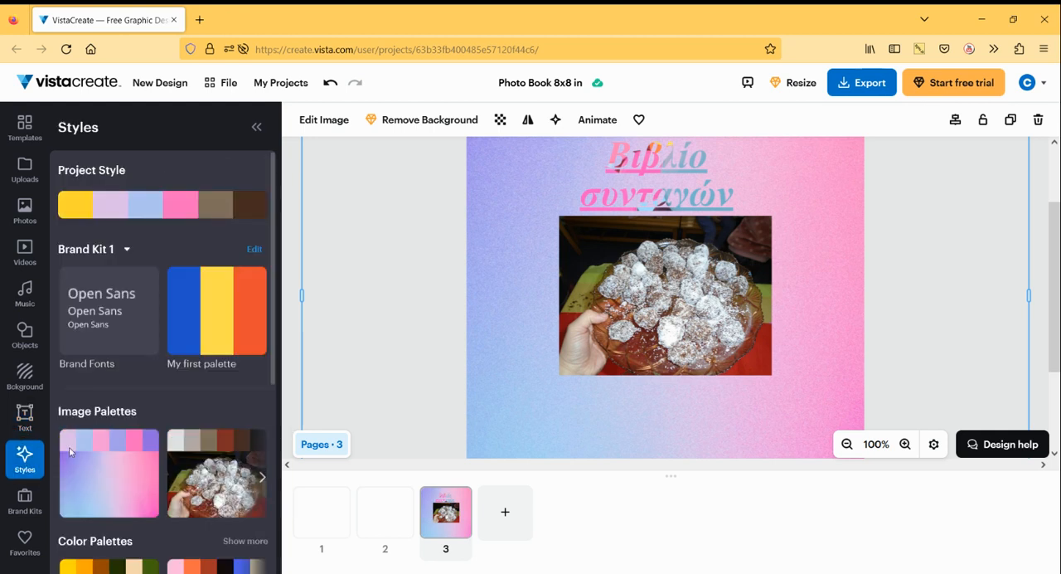
scroll(199, 409, down, 3)
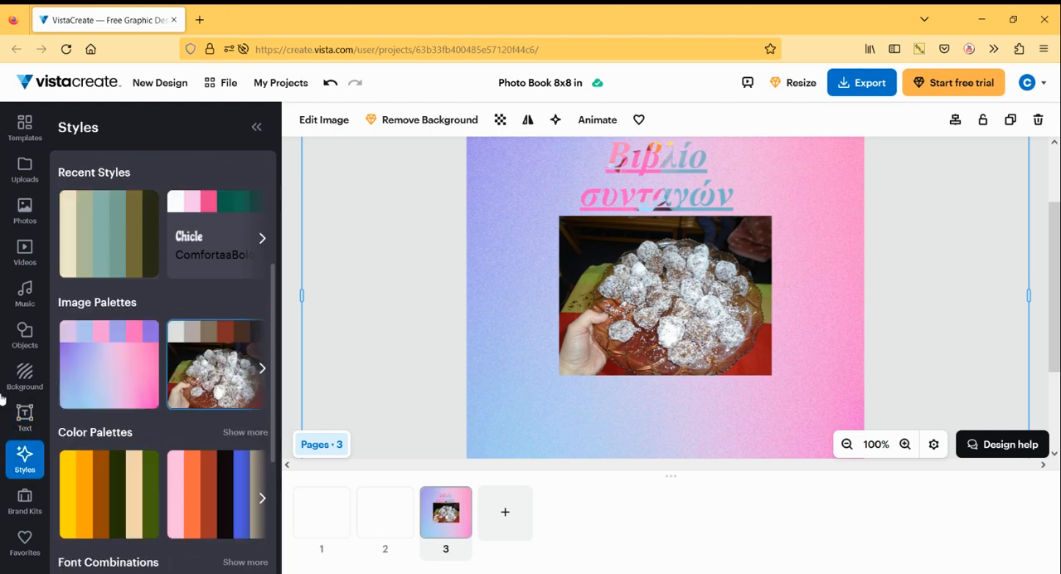
click(113, 380)
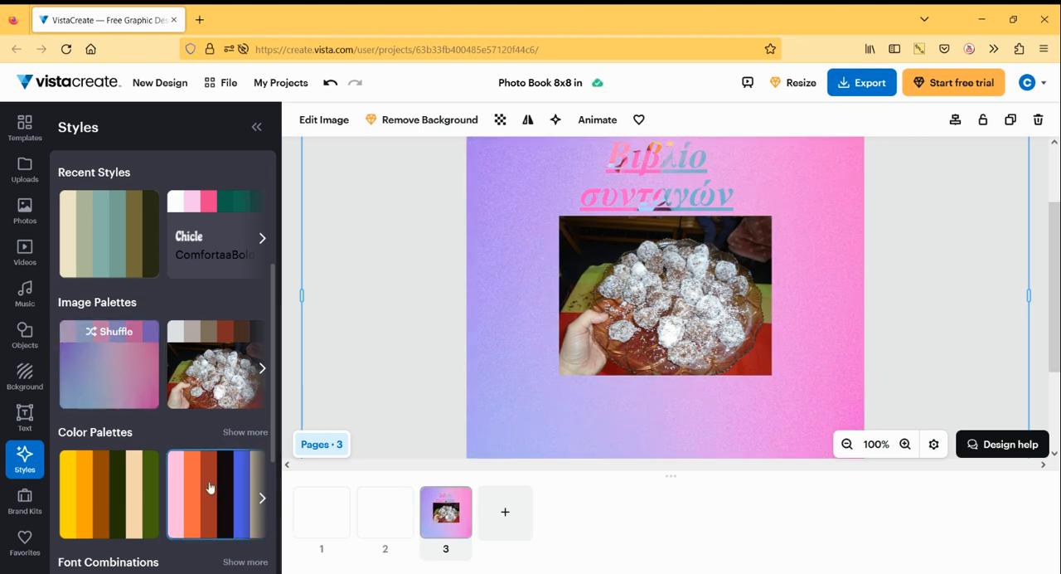
scroll(186, 472, down, 3)
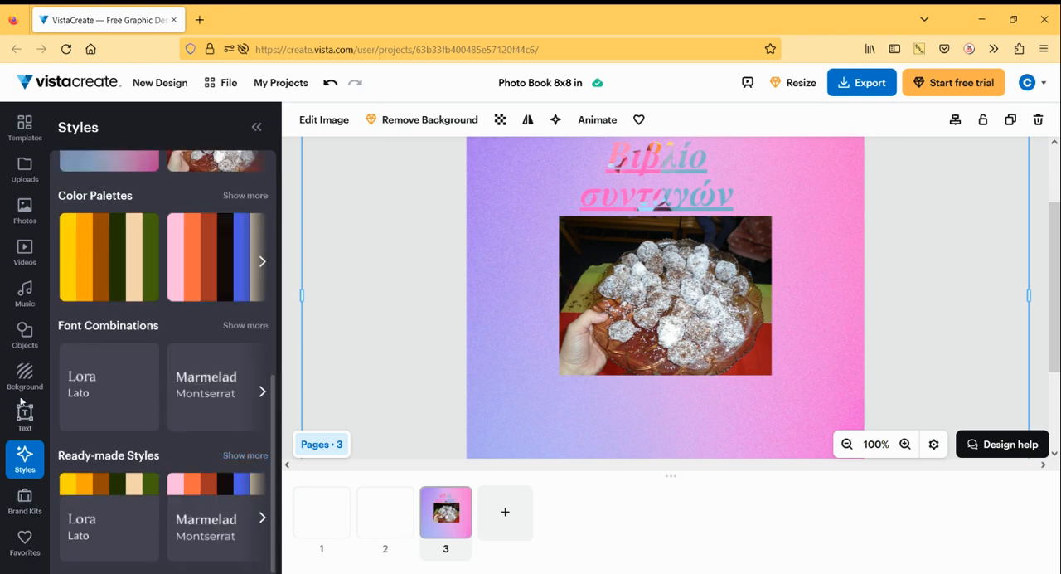
- Browse the static object categories and search the object library for "recipes"
click(25, 336)
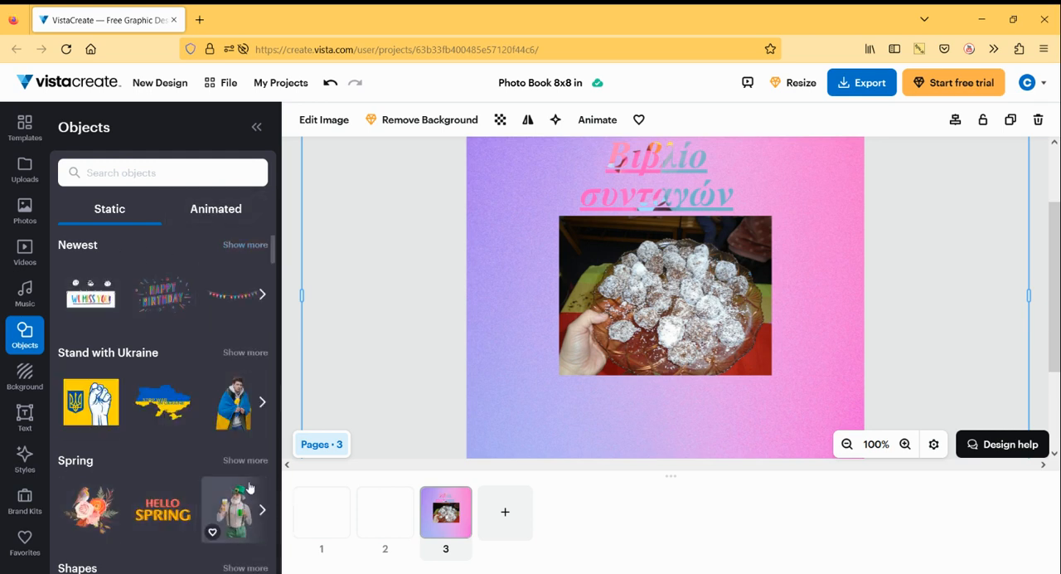
scroll(225, 473, down, 10)
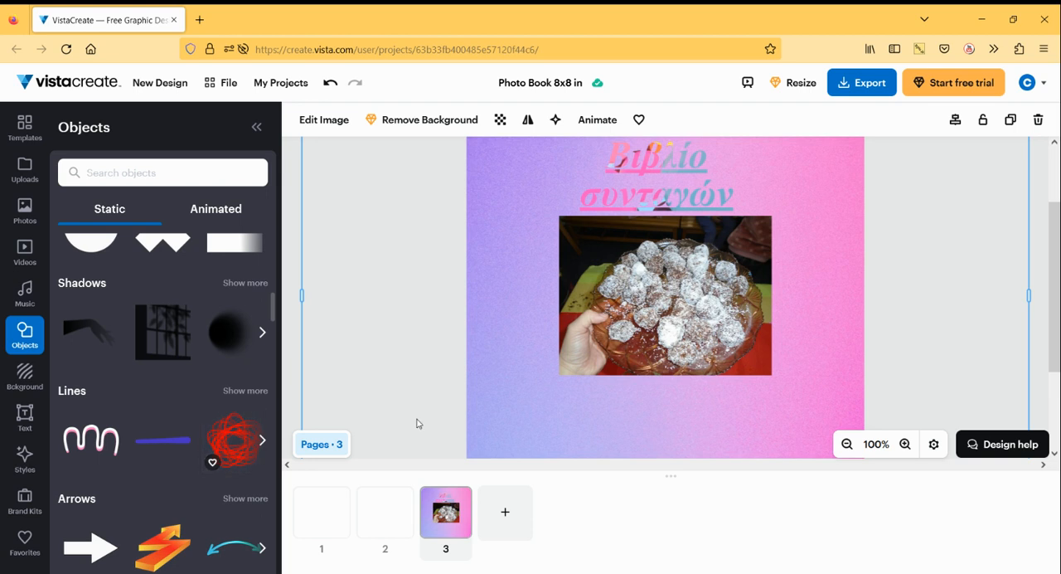
scroll(81, 435, up, 5)
scroll(113, 439, down, 3)
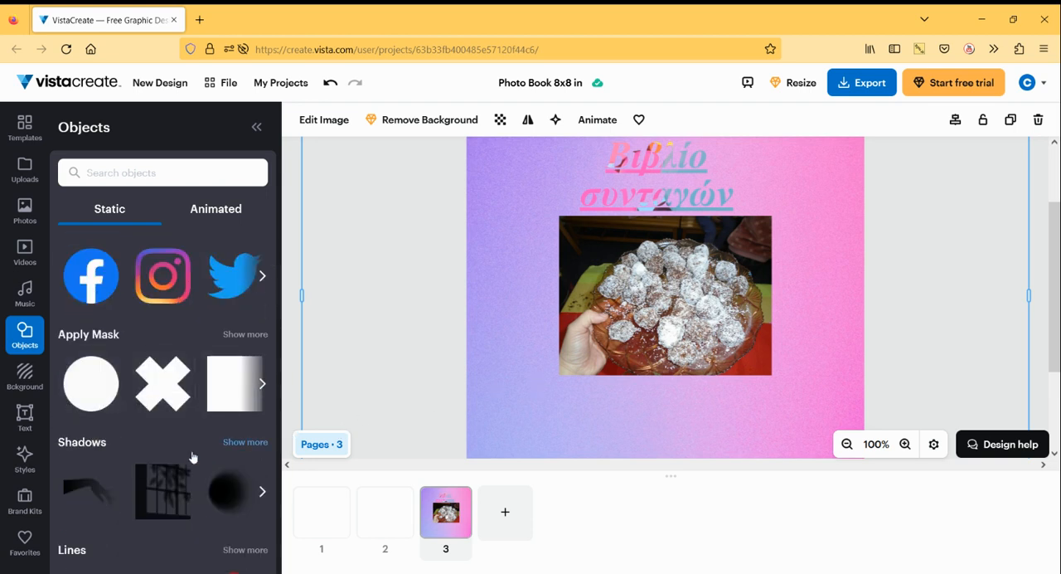
click(105, 176)
text(ρ)
key(BackSpace)
text(ρ)
text(recipes)
key(Return)
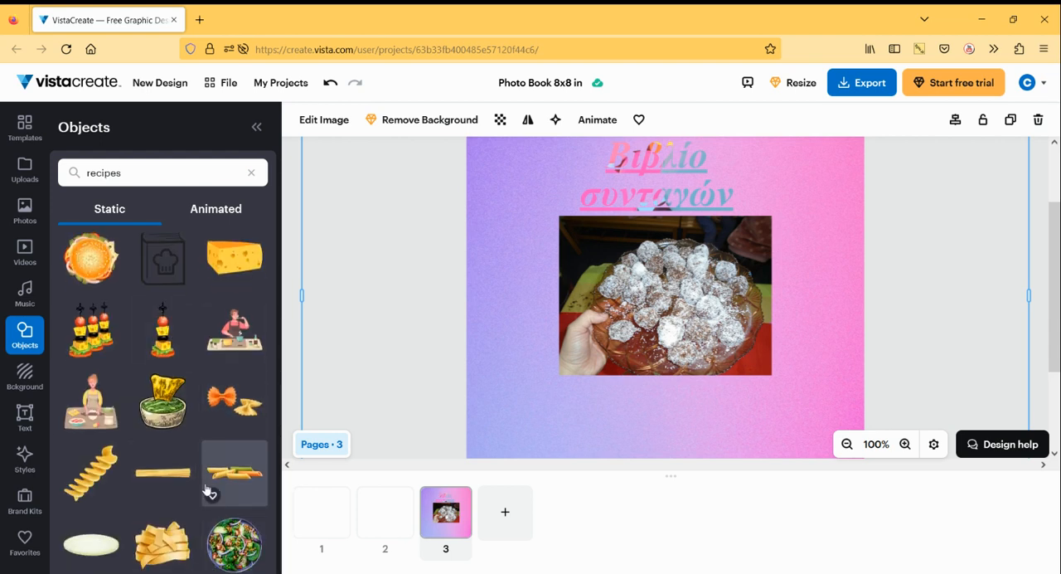
- Add the white and teal taco illustration, shrink it, and place it in the page's lower-left corner below the platter photo
scroll(208, 486, down, 3)
scroll(183, 539, down, 10)
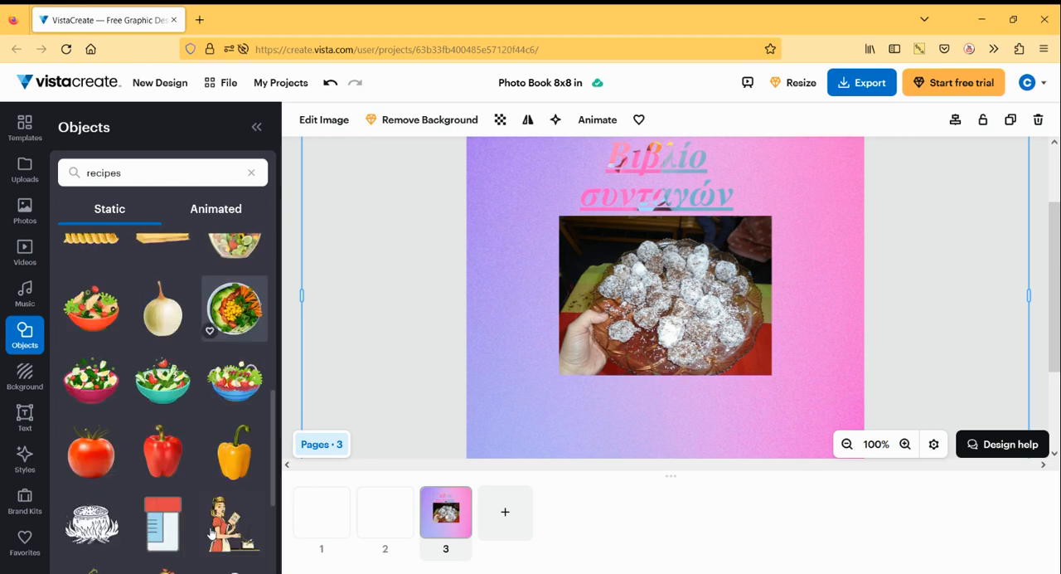
scroll(202, 529, up, 2)
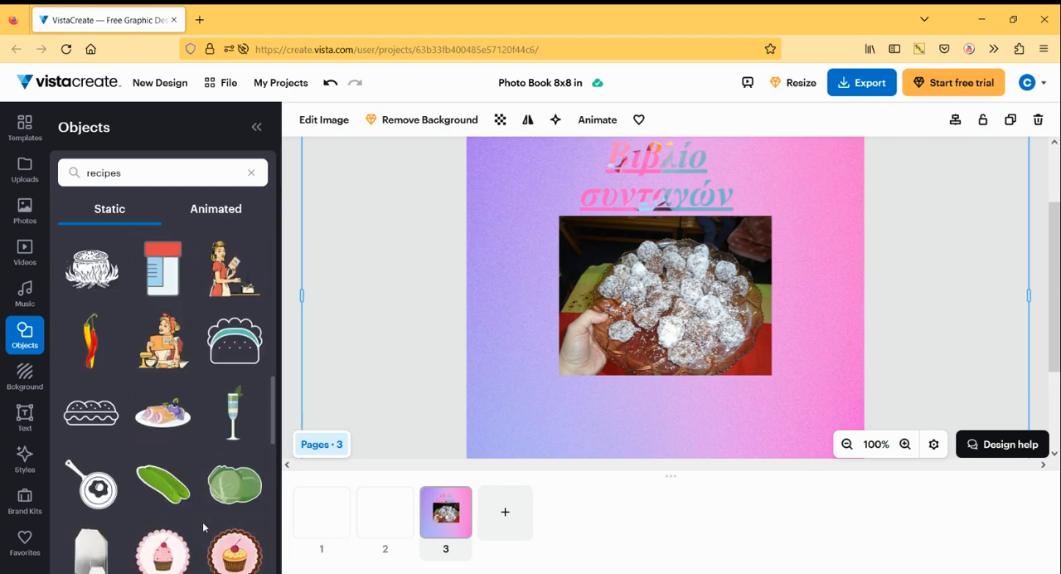
drag(234, 339, 536, 386)
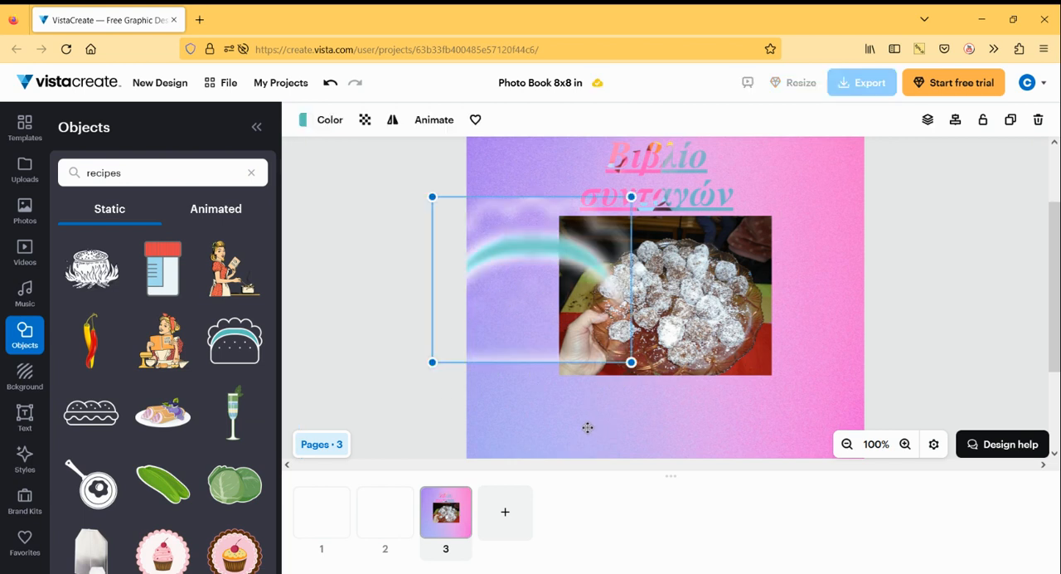
drag(631, 362, 485, 285)
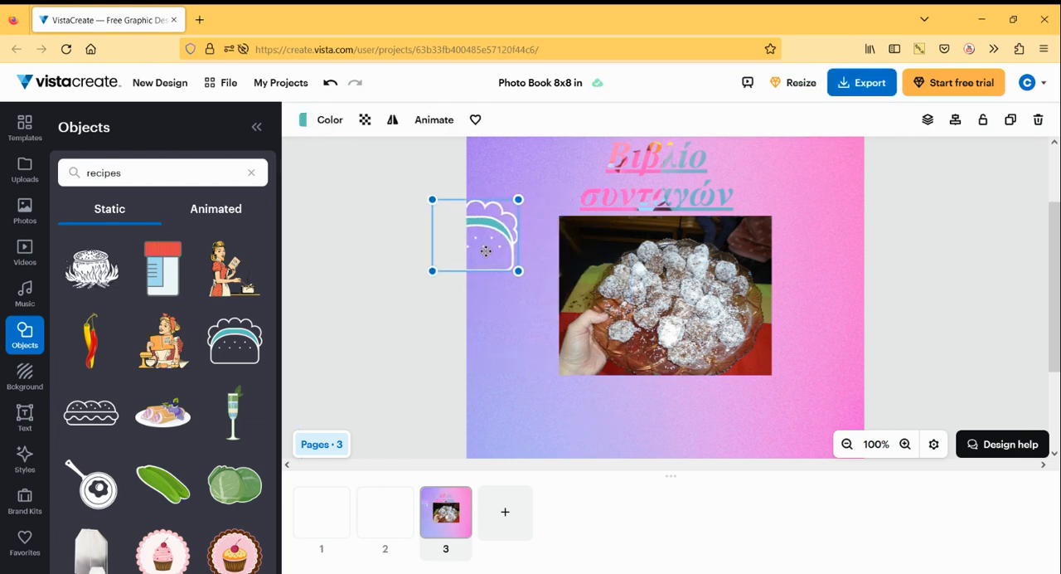
drag(486, 248, 524, 435)
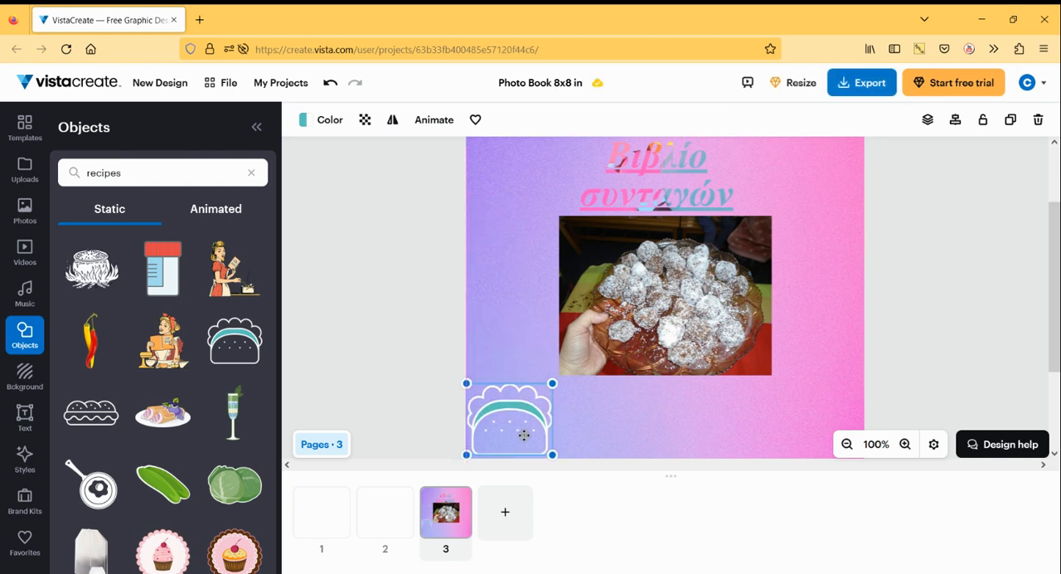
click(592, 415)
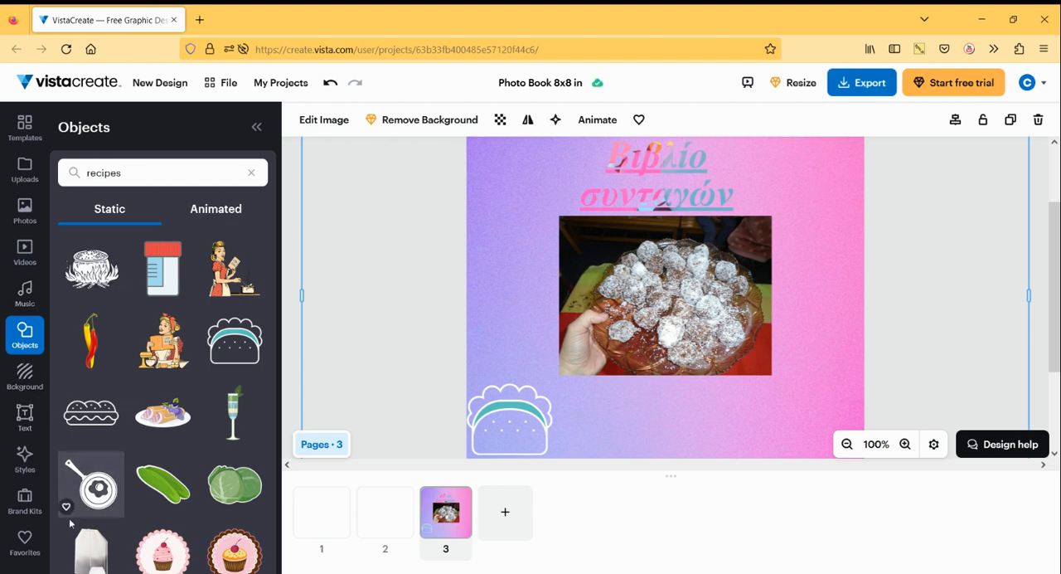
- Copy the project's share link with the "Can edit copy" permission and close the sharing options
click(864, 83)
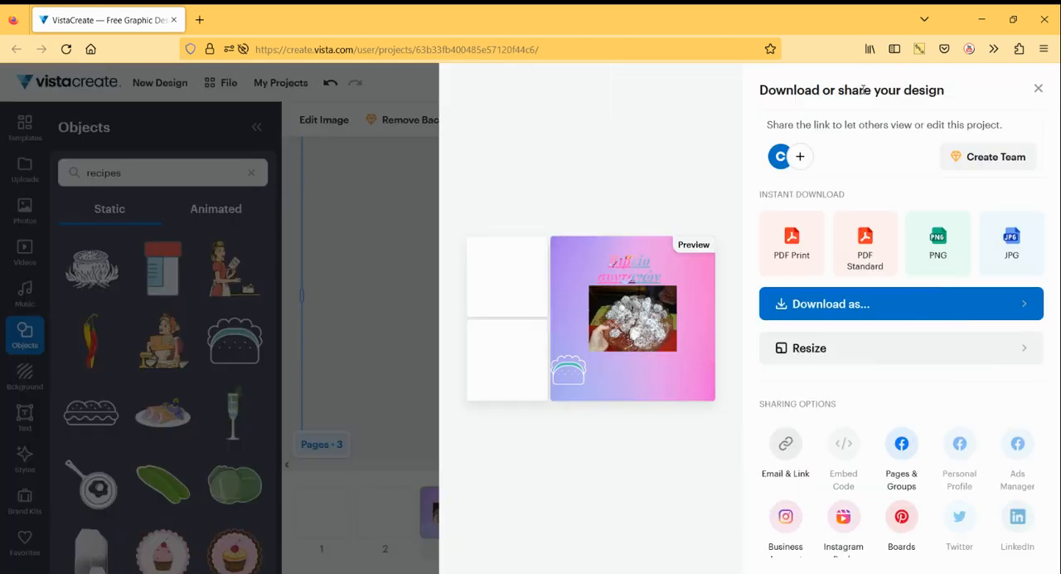
scroll(972, 310, down, 2)
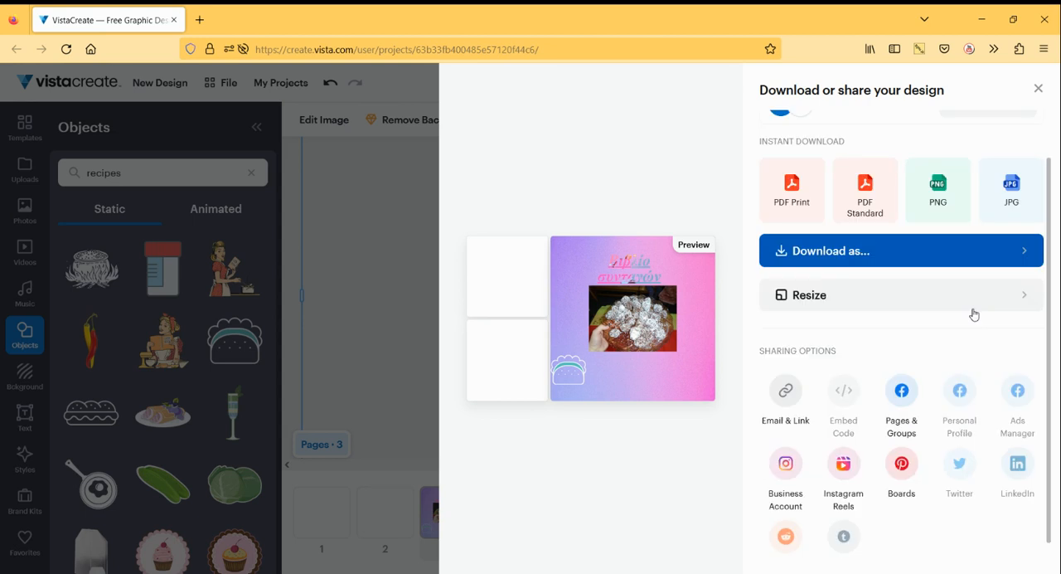
scroll(971, 310, up, 2)
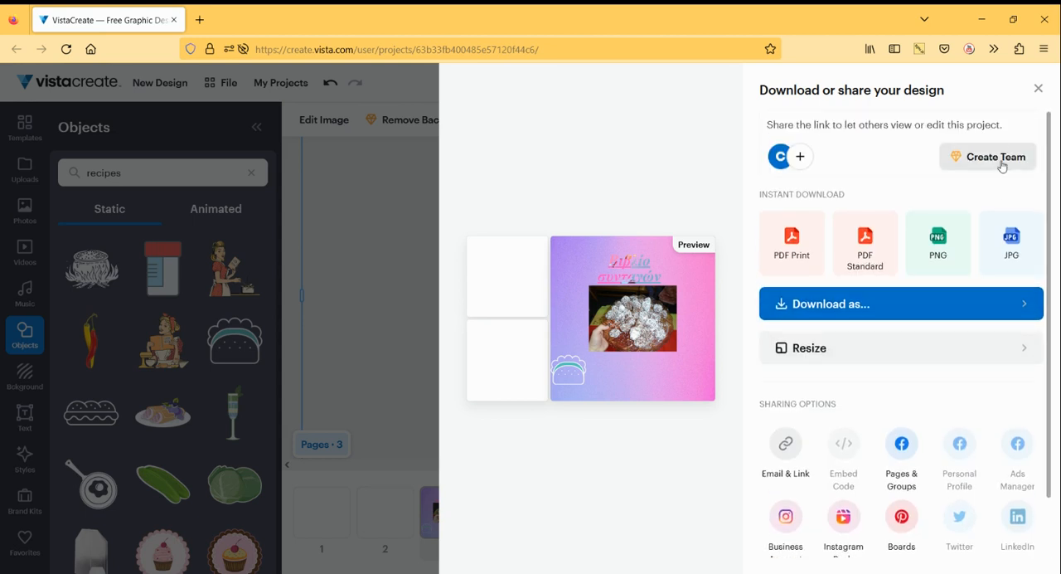
click(800, 158)
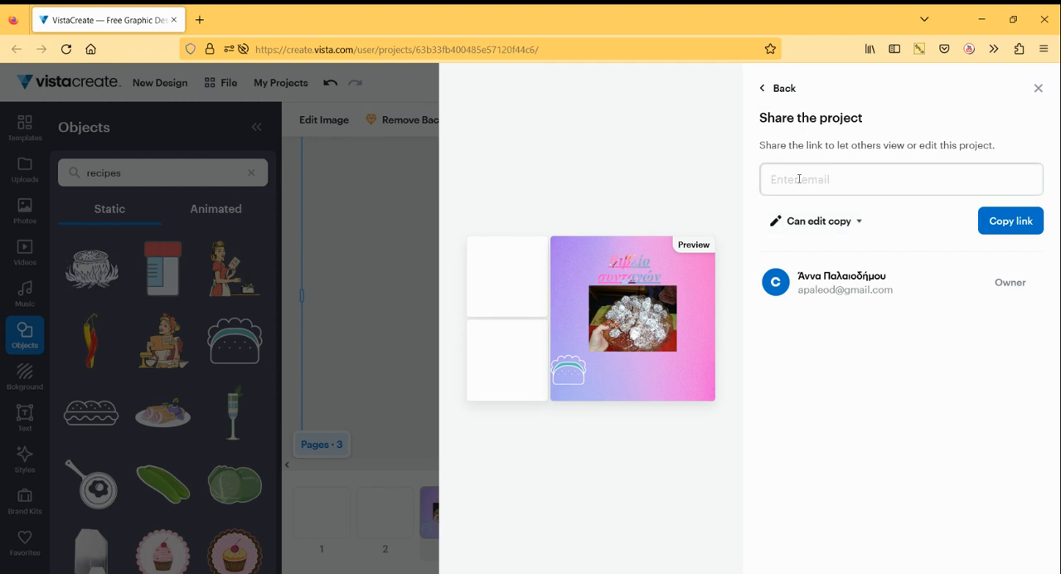
click(799, 179)
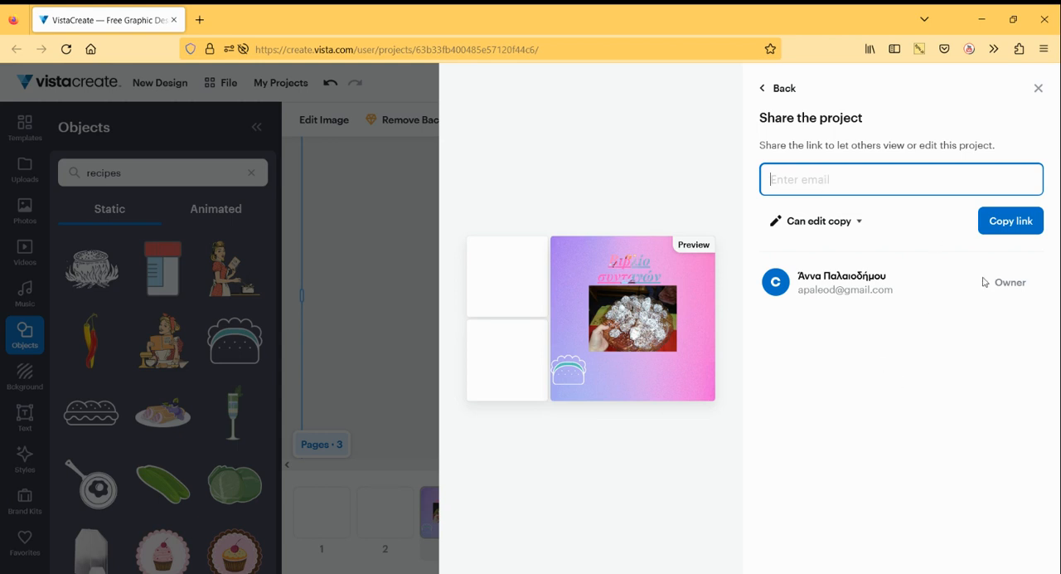
click(999, 228)
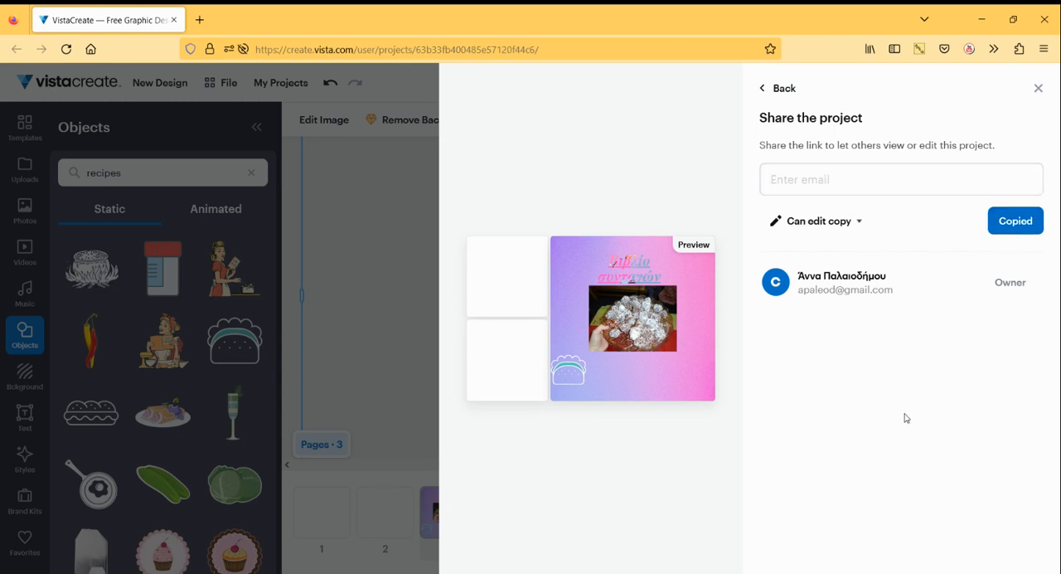
click(1036, 90)
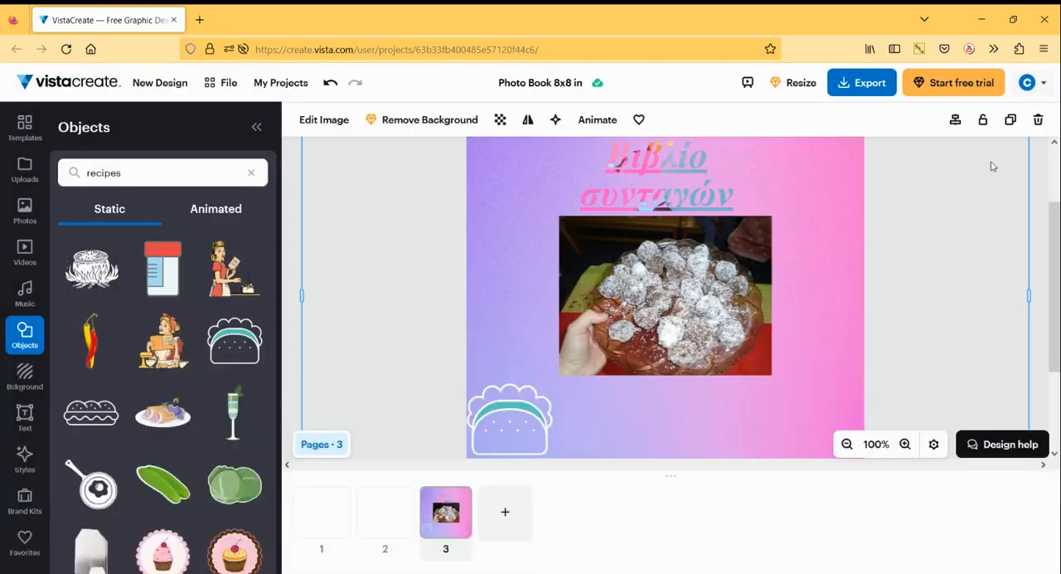
- Review the export options and the PDF Standard download settings, and close them without downloading
click(865, 83)
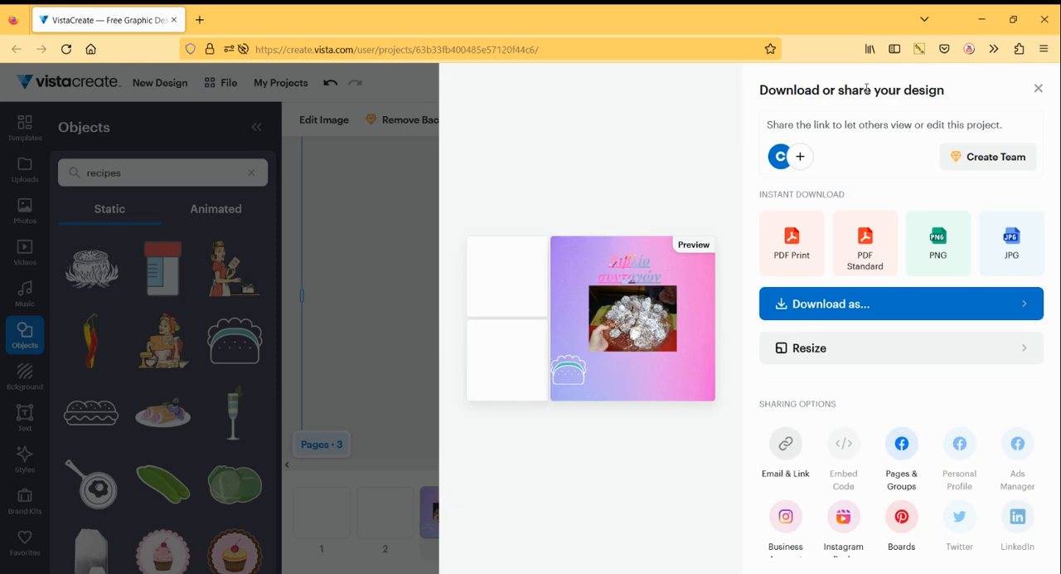
scroll(975, 375, down, 2)
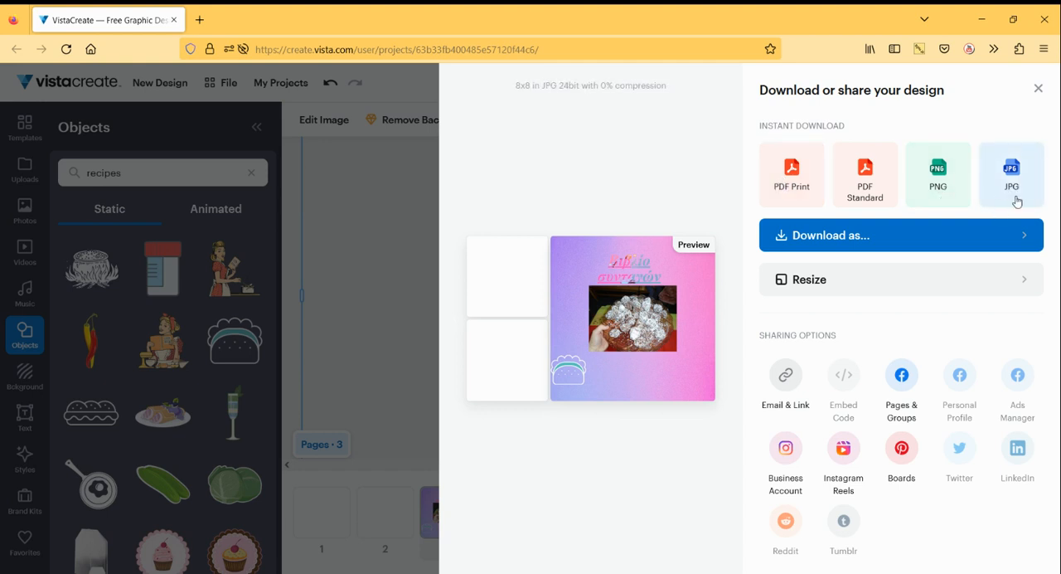
click(817, 236)
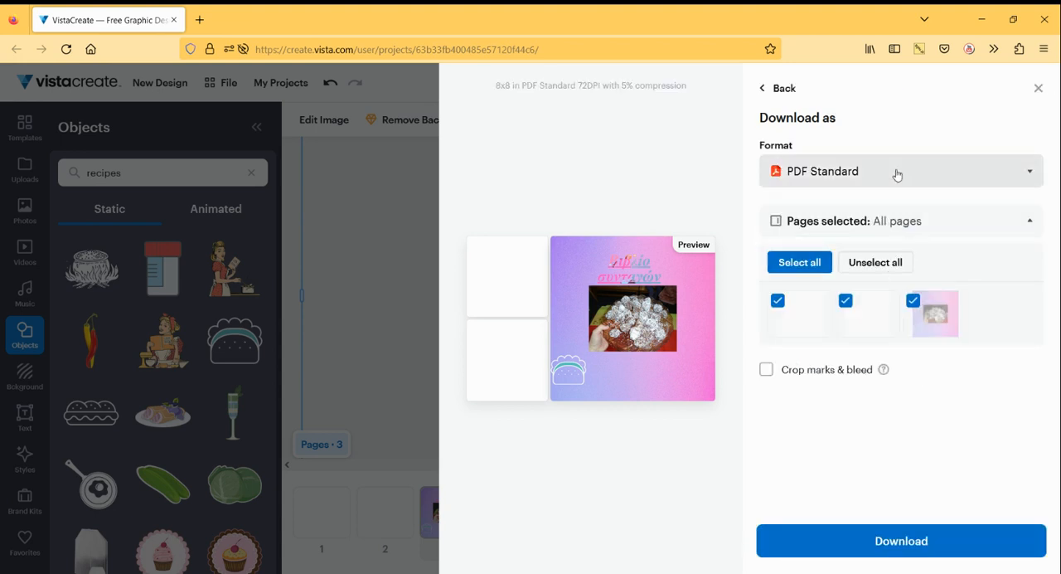
click(1037, 88)
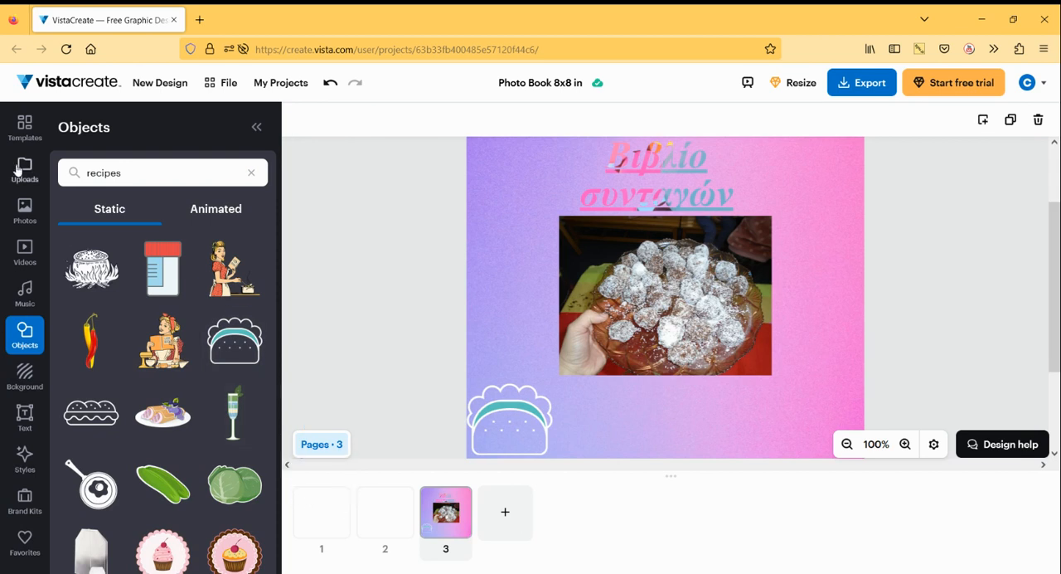
- Browse the photo book templates, looking through the education, family and travel cover designs
click(25, 131)
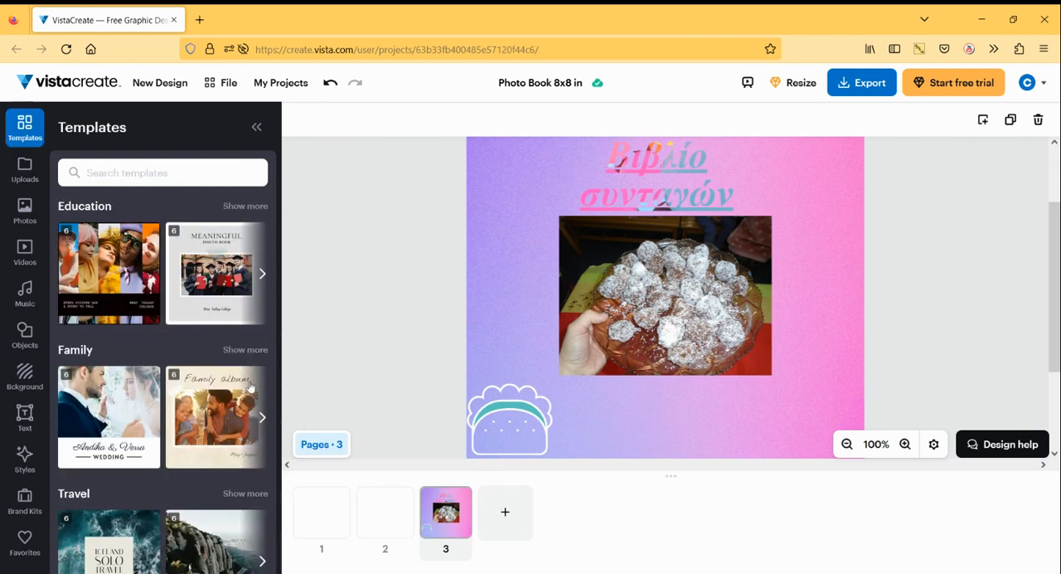
scroll(250, 386, down, 15)
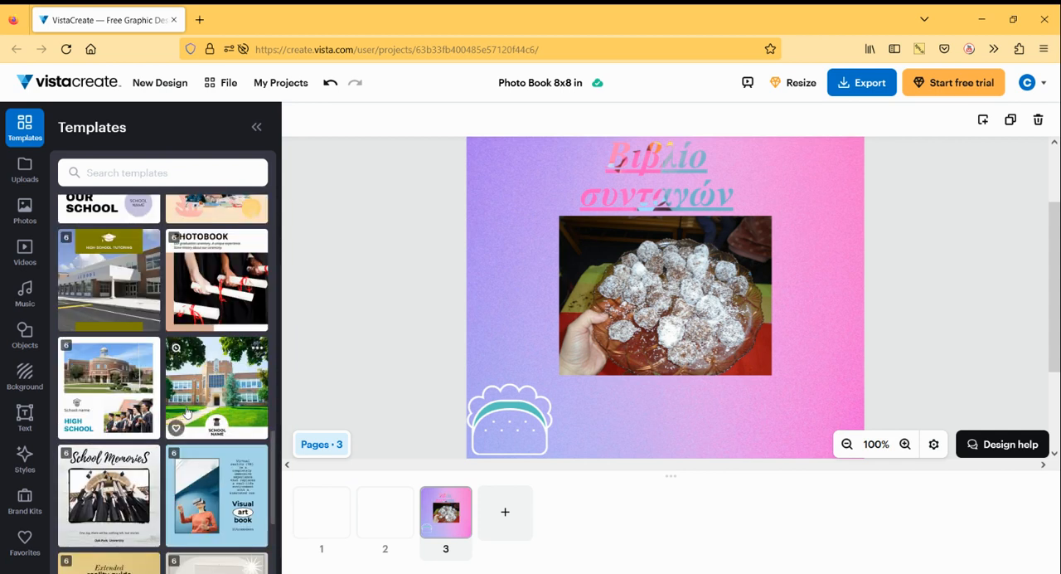
scroll(187, 412, down, 3)
scroll(212, 431, down, 4)
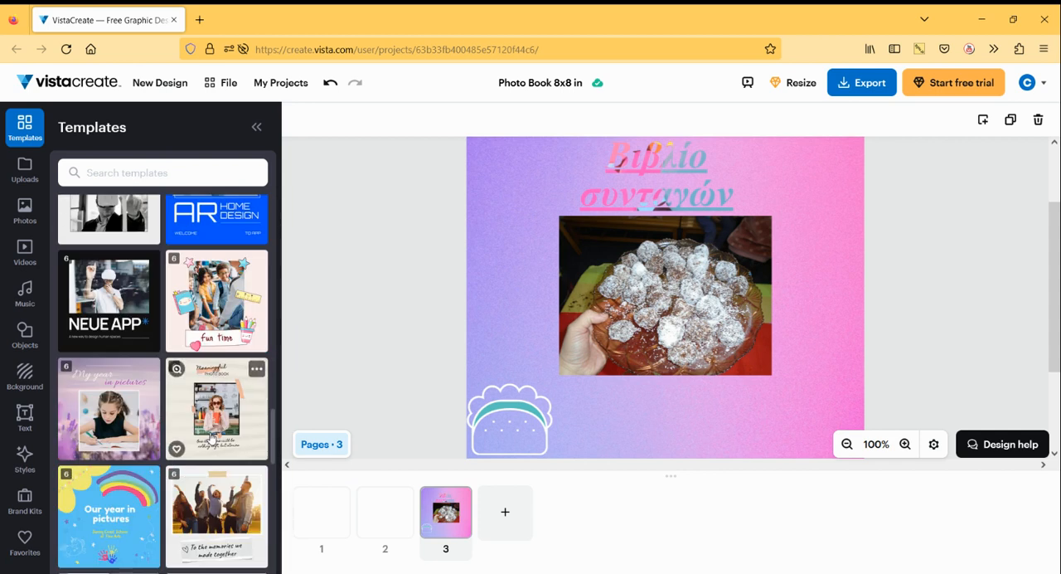
scroll(213, 434, down, 2)
scroll(218, 435, down, 3)
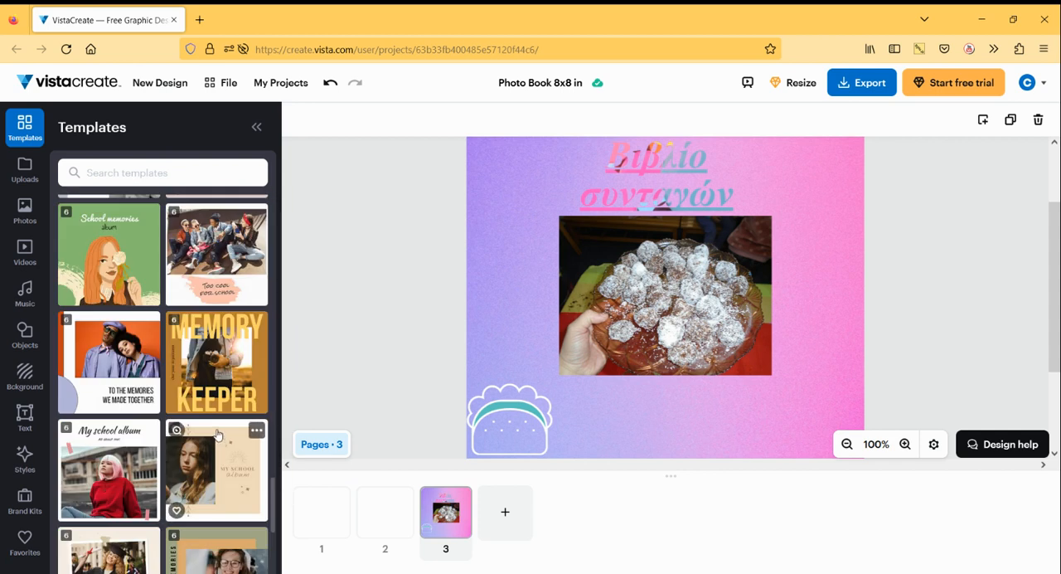
scroll(217, 432, down, 3)
scroll(214, 428, down, 5)
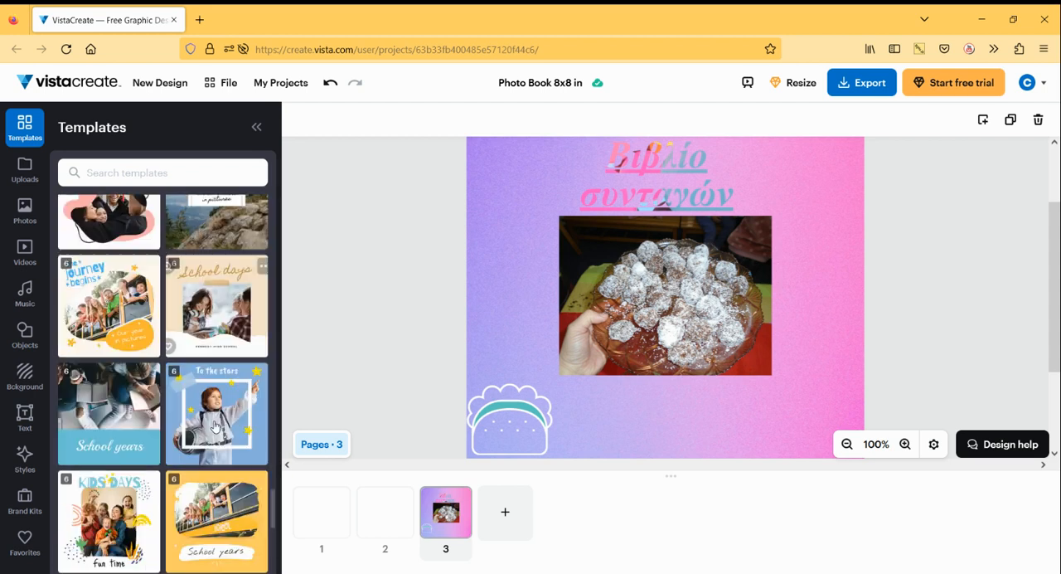
scroll(214, 426, down, 6)
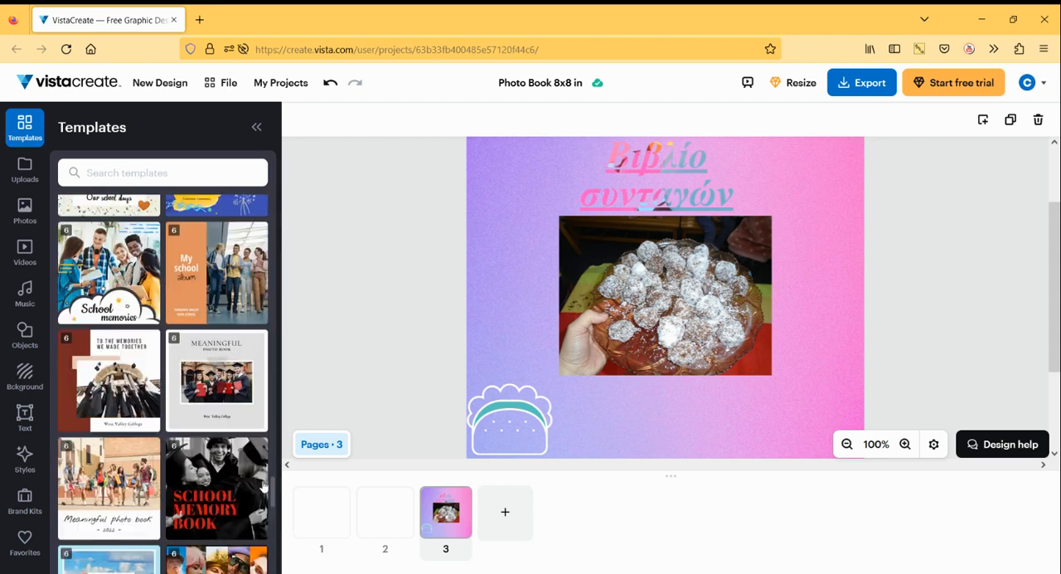
scroll(223, 489, down, 5)
scroll(222, 489, down, 6)
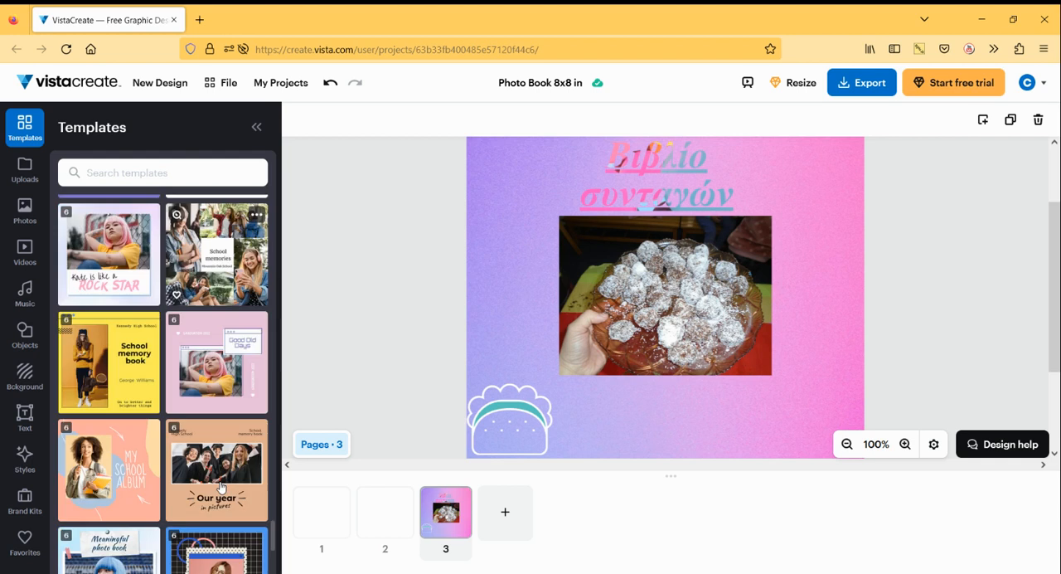
scroll(217, 488, down, 6)
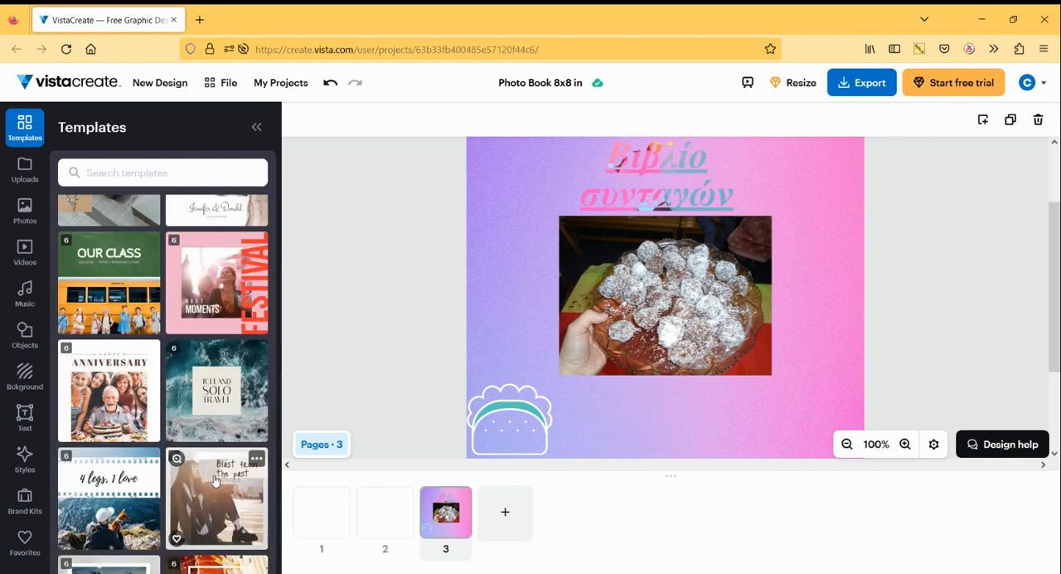
scroll(214, 480, down, 3)
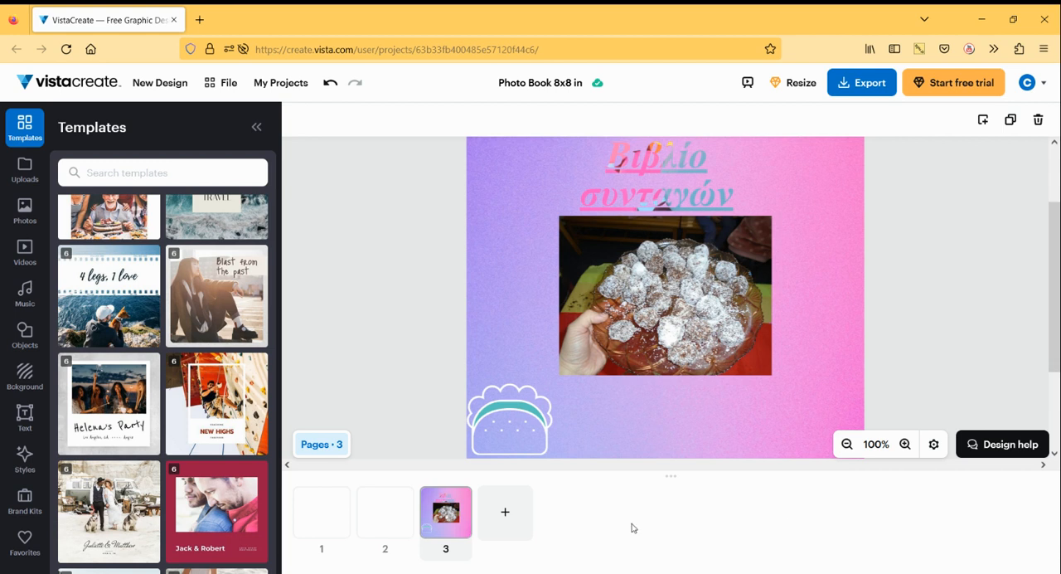
- Add a blank fourth page to the photo book and search the video library for "recipes"
click(507, 514)
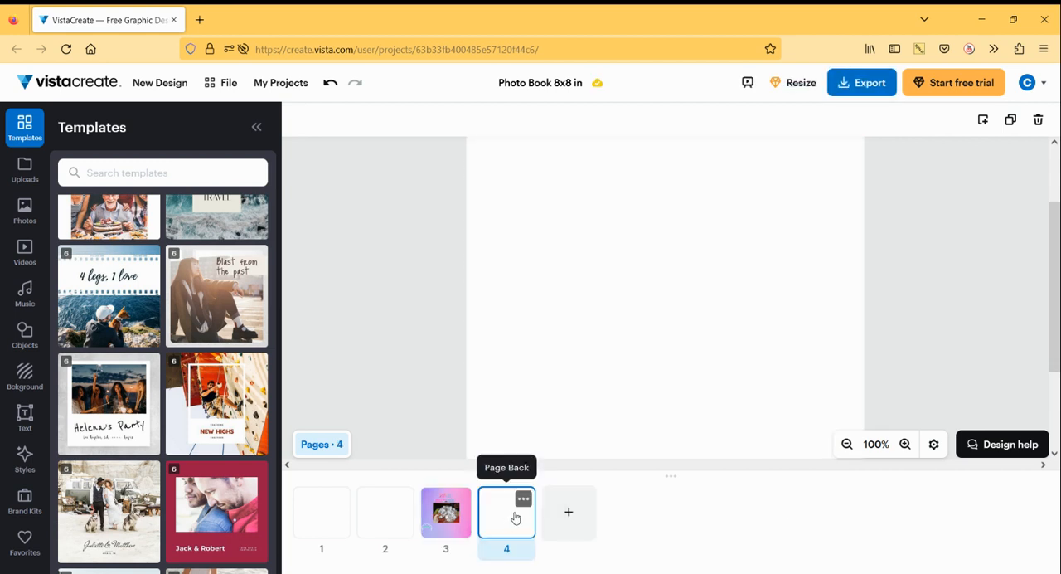
click(23, 263)
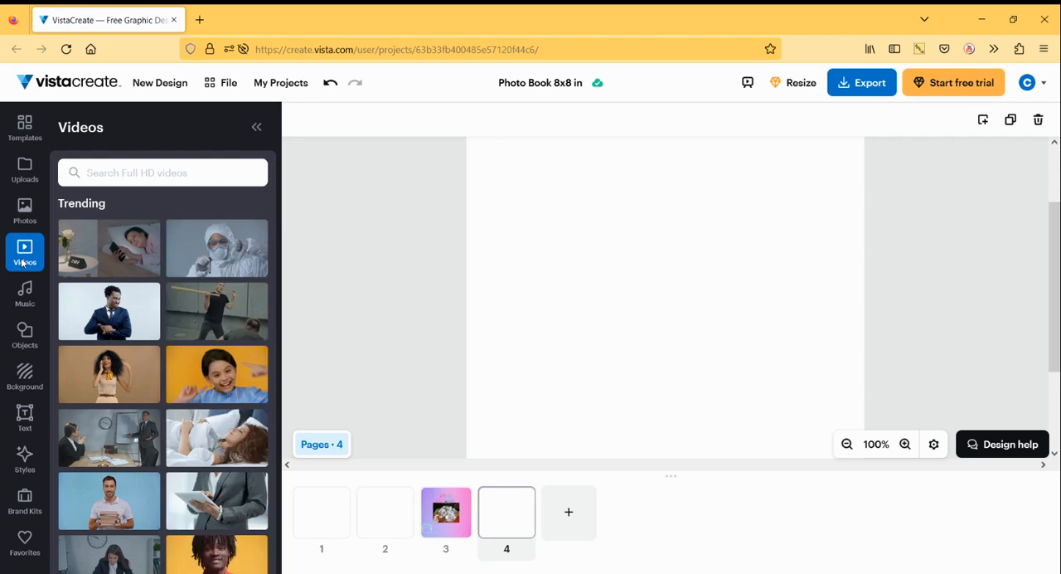
scroll(220, 464, down, 4)
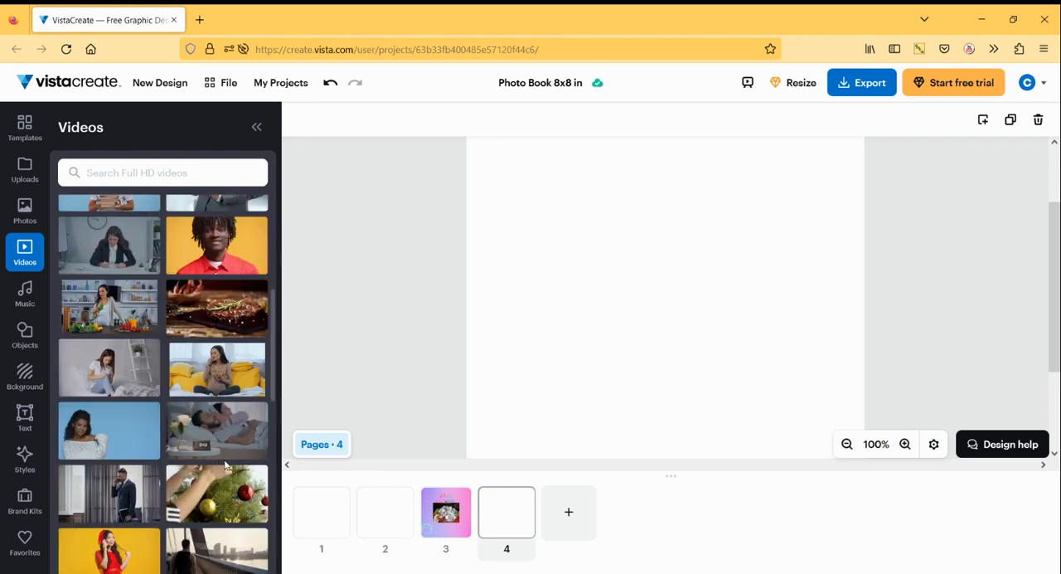
click(91, 167)
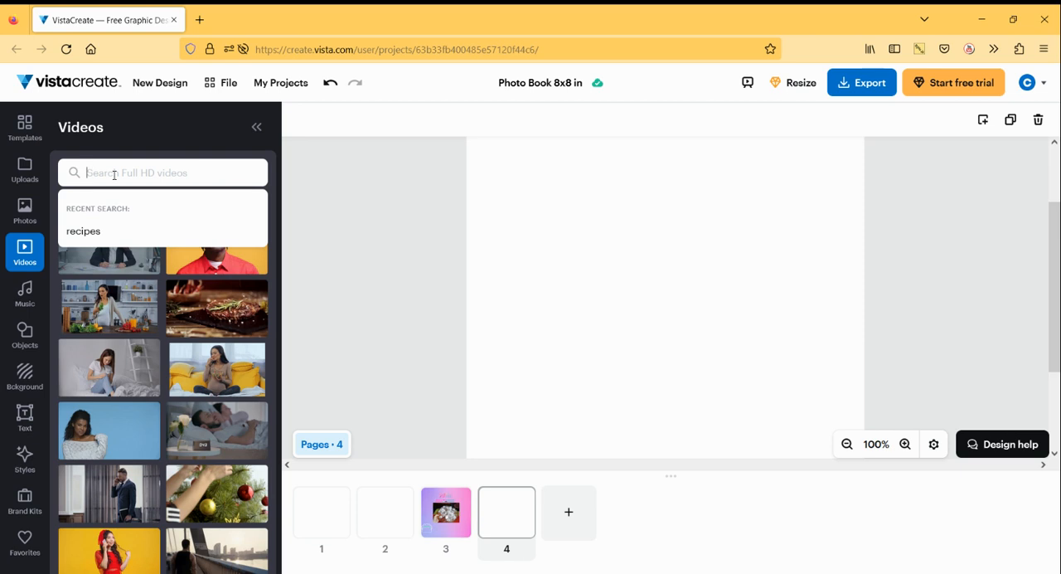
text(j)
key(BackSpace)
text(recipes)
key(Return)
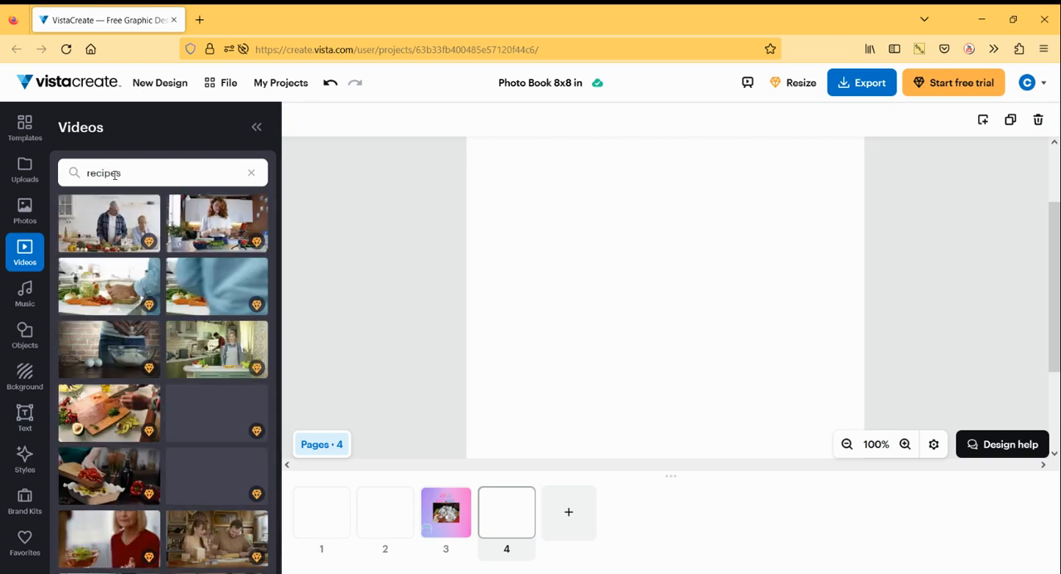
- Try to add the rolling pin and dough video, dismiss the Pro trial offer, and look through the other recipe videos
scroll(210, 412, down, 5)
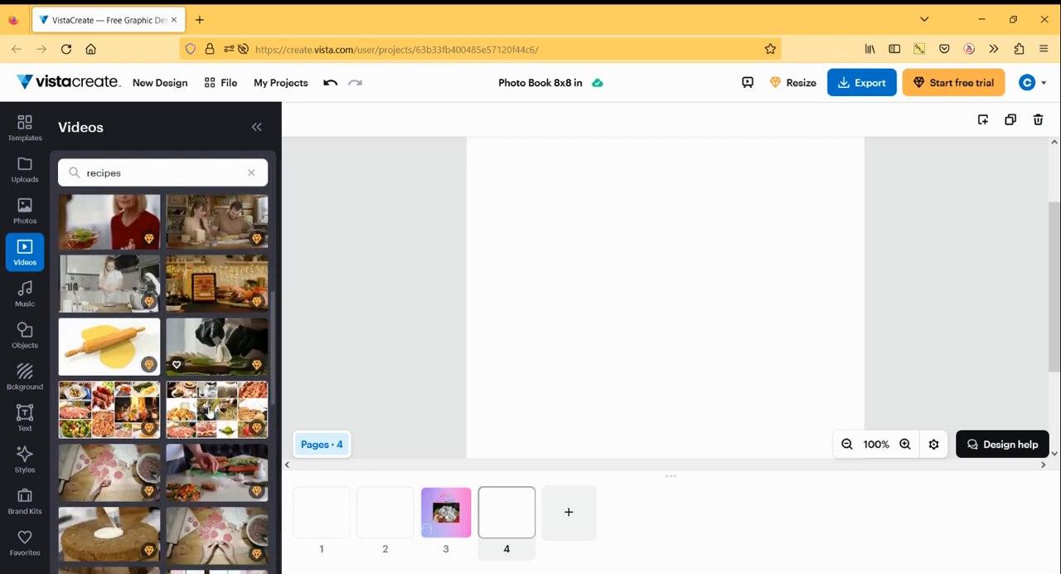
click(102, 350)
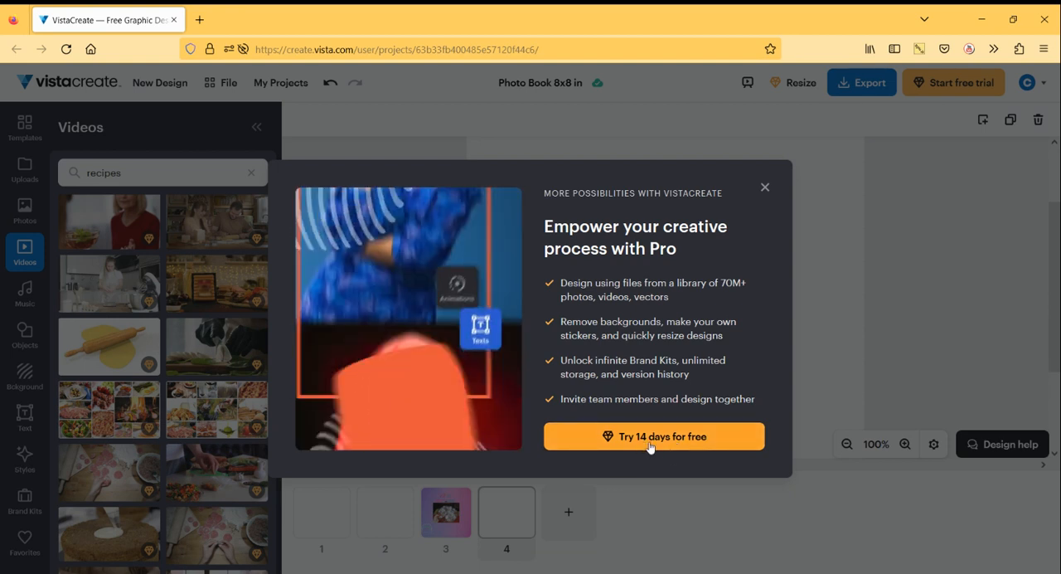
click(765, 190)
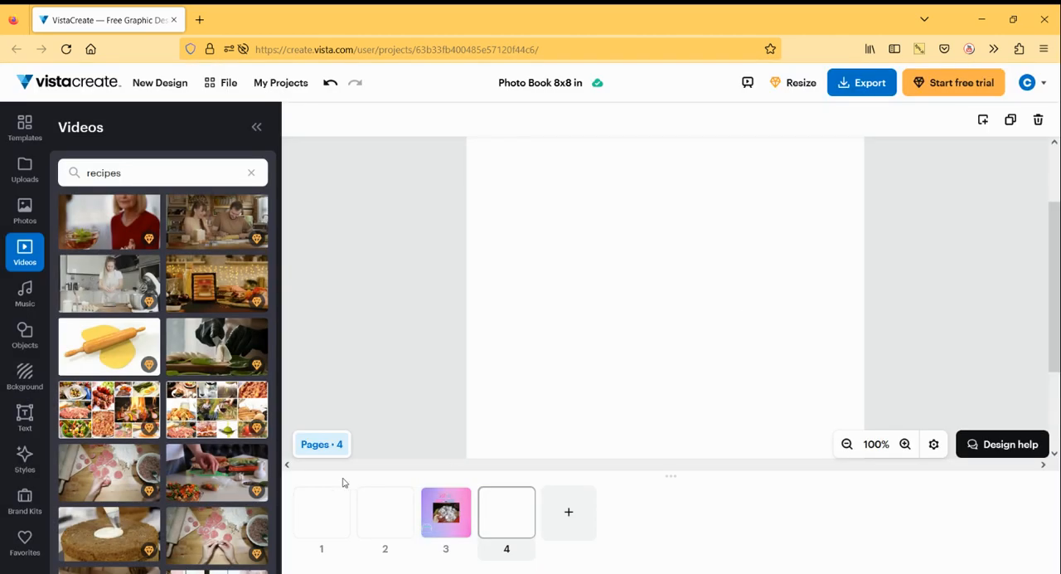
scroll(215, 464, down, 5)
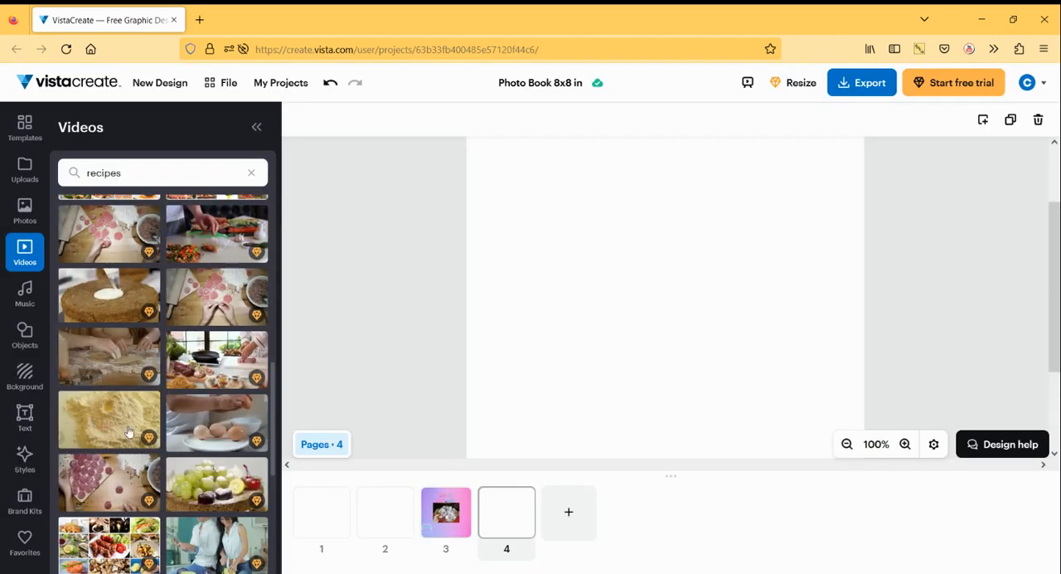
scroll(229, 476, down, 5)
scroll(230, 477, down, 3)
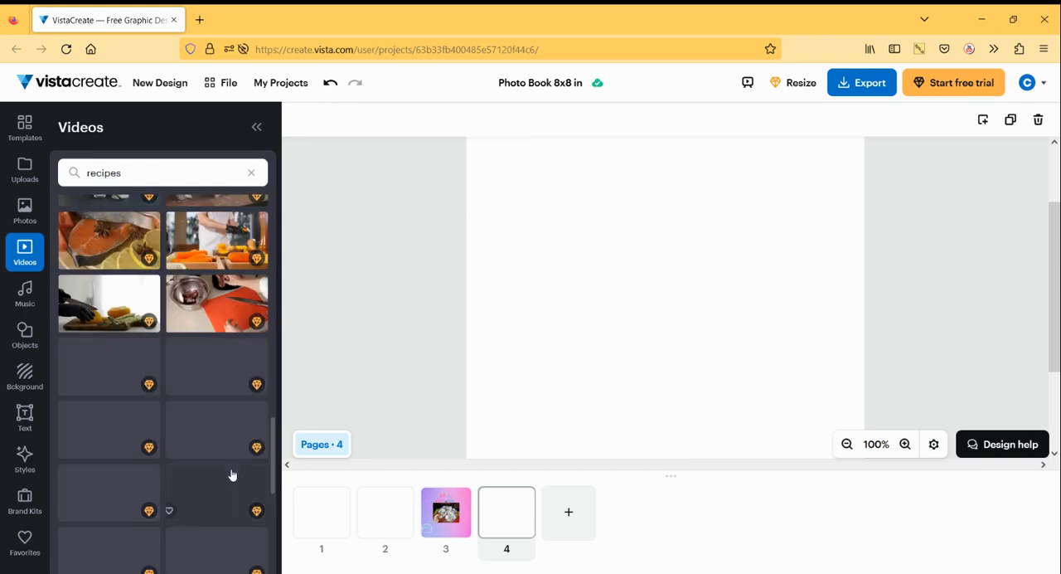
scroll(195, 445, down, 5)
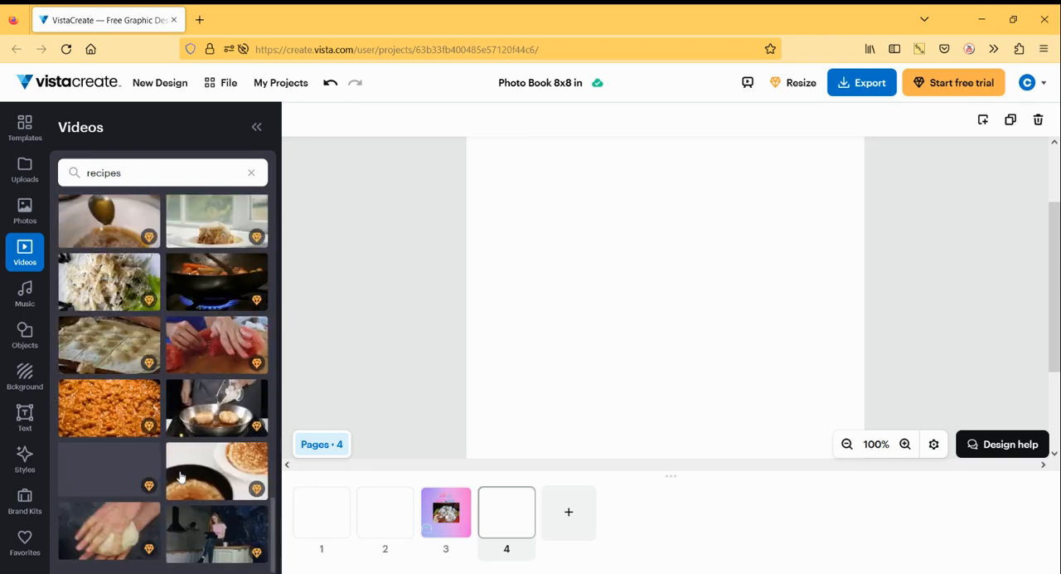
scroll(95, 473, down, 5)
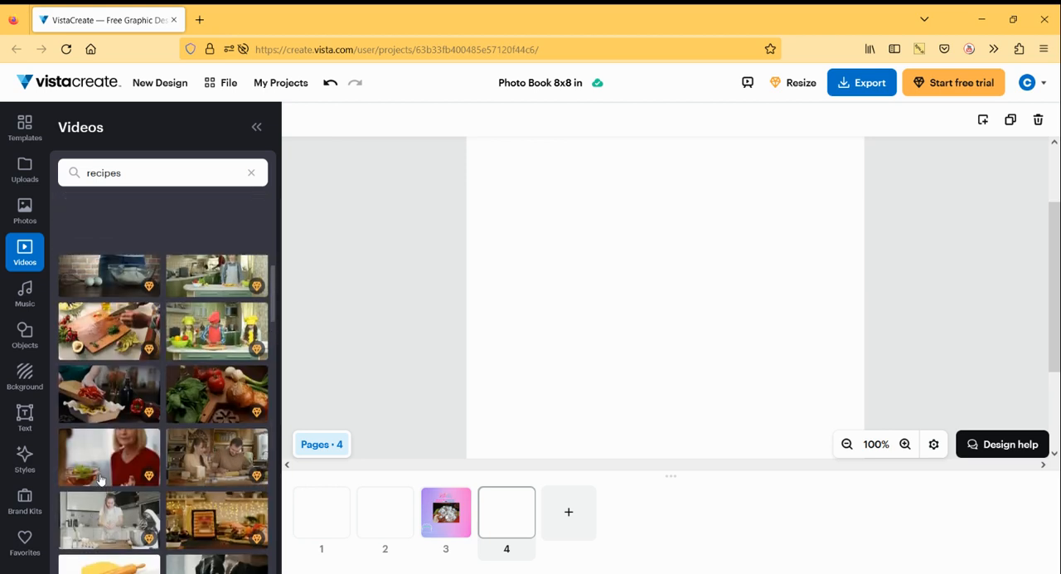
click(257, 126)
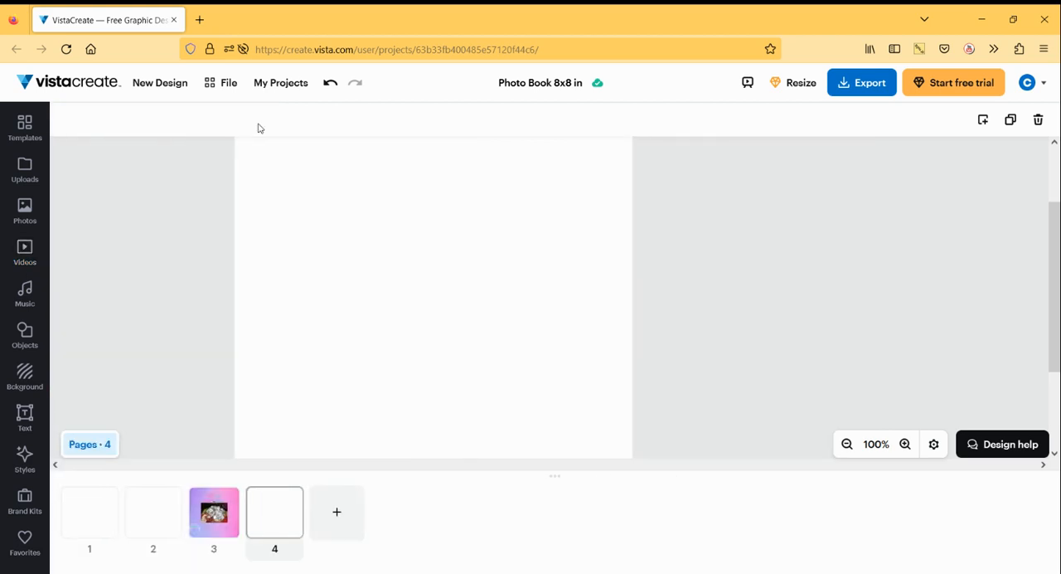
- Fill page 4's background with the lighter green shade from the green preset color
click(24, 377)
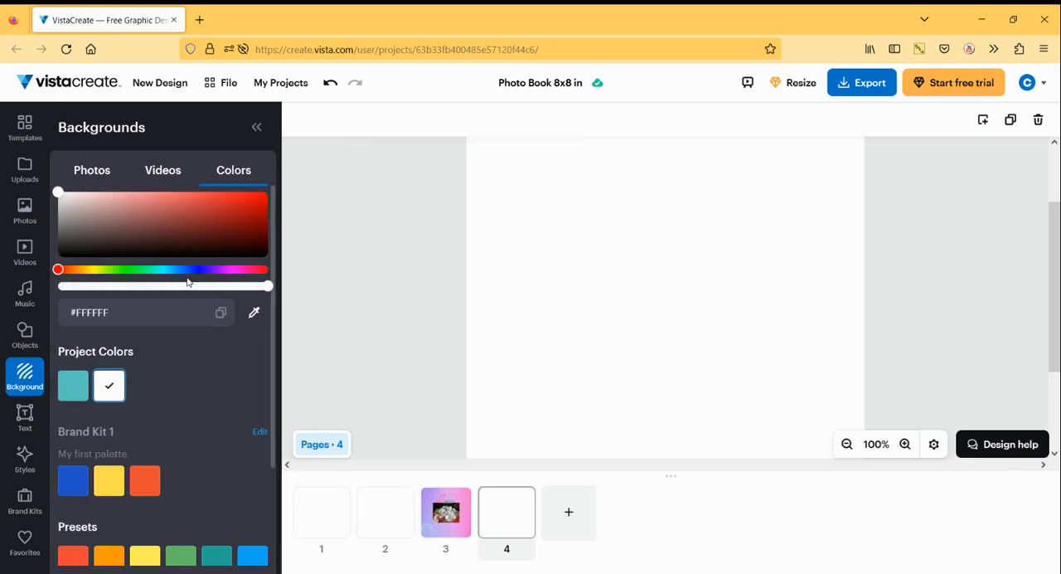
scroll(174, 510, down, 2)
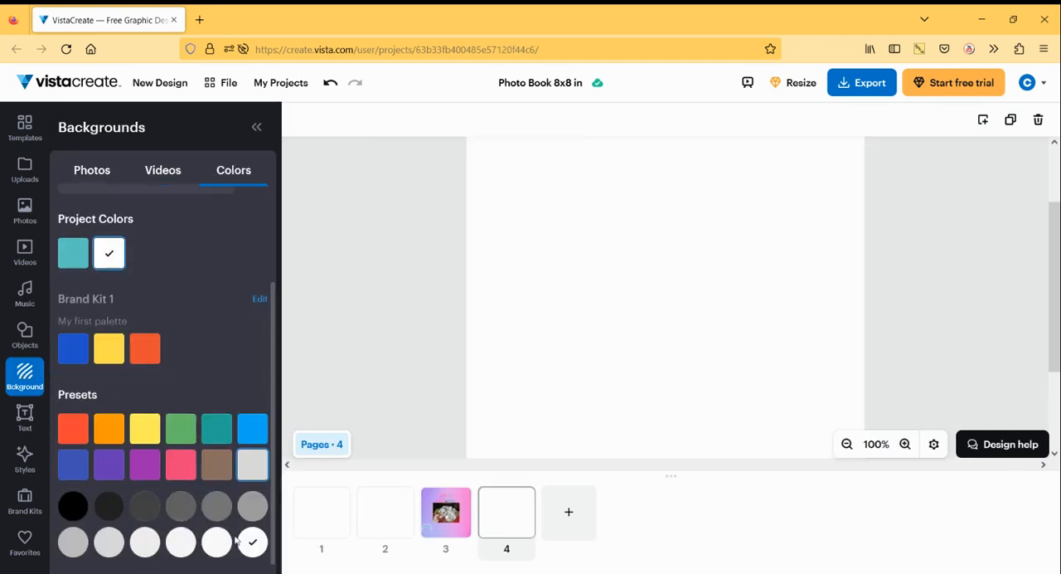
click(180, 428)
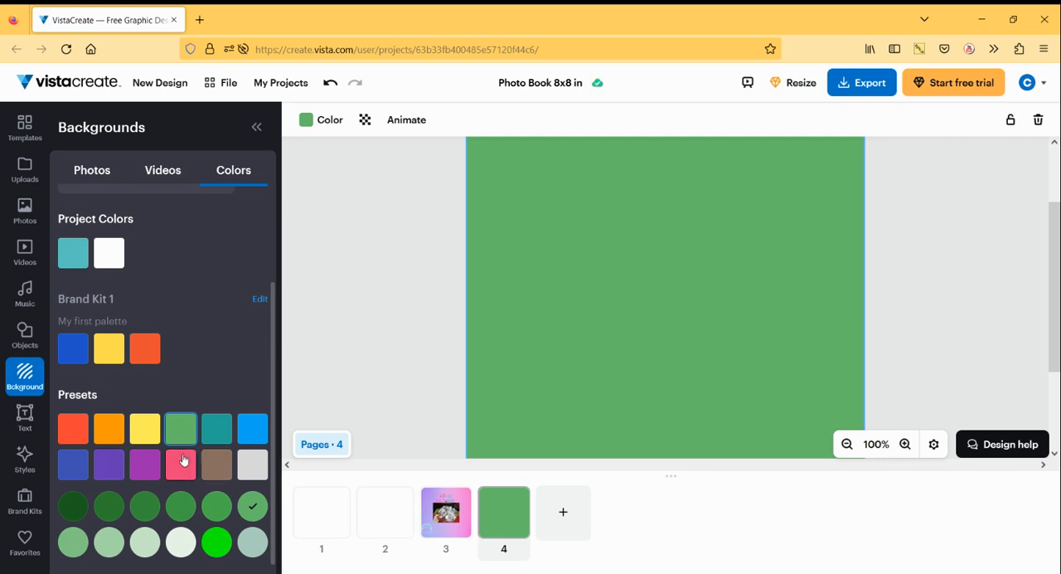
click(73, 546)
click(312, 357)
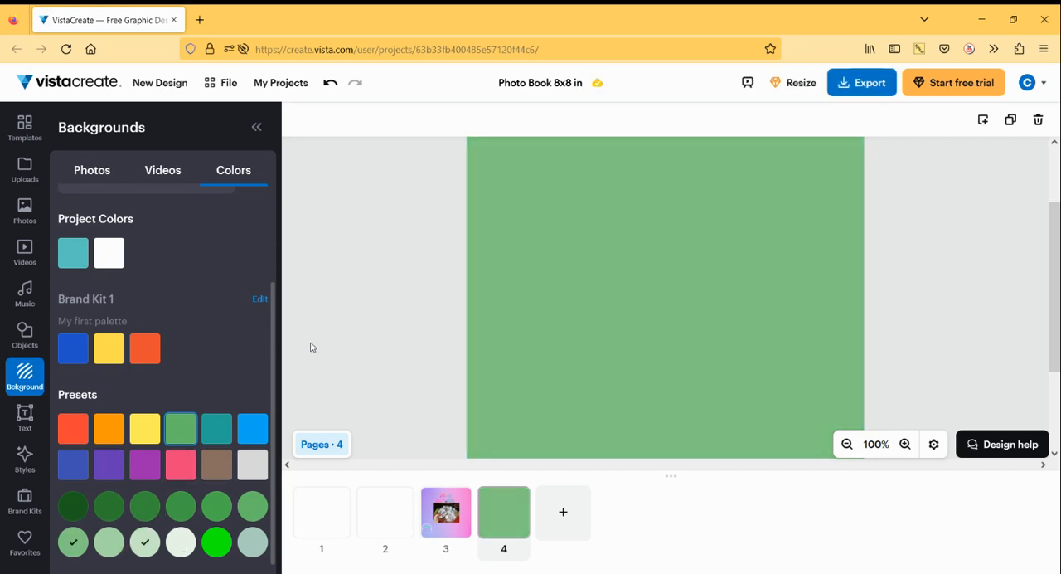
- Browse the background photos and the trending stock photos for an image suited to the green page
click(92, 170)
scroll(207, 431, down, 5)
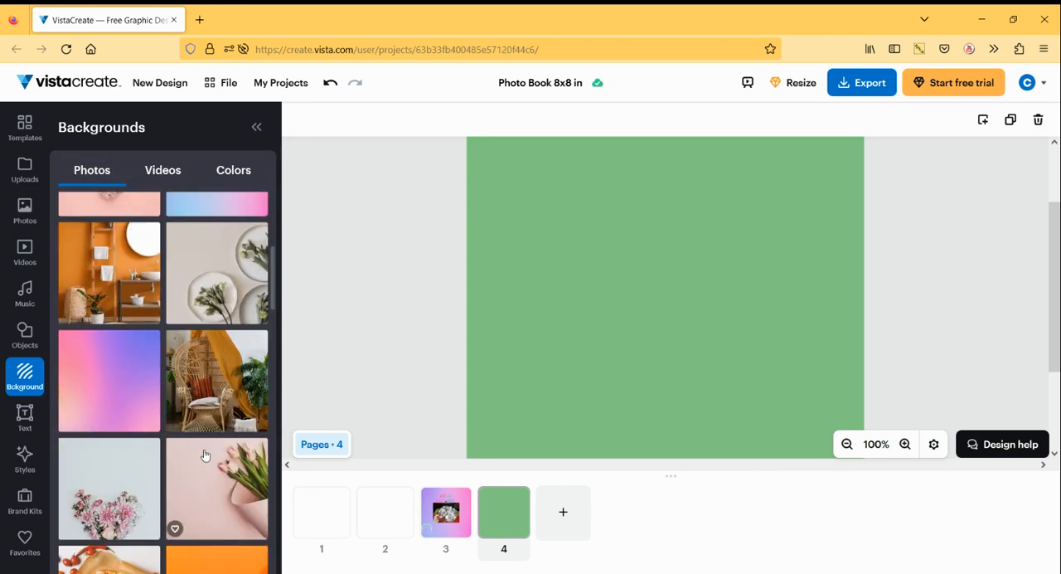
scroll(149, 447, down, 3)
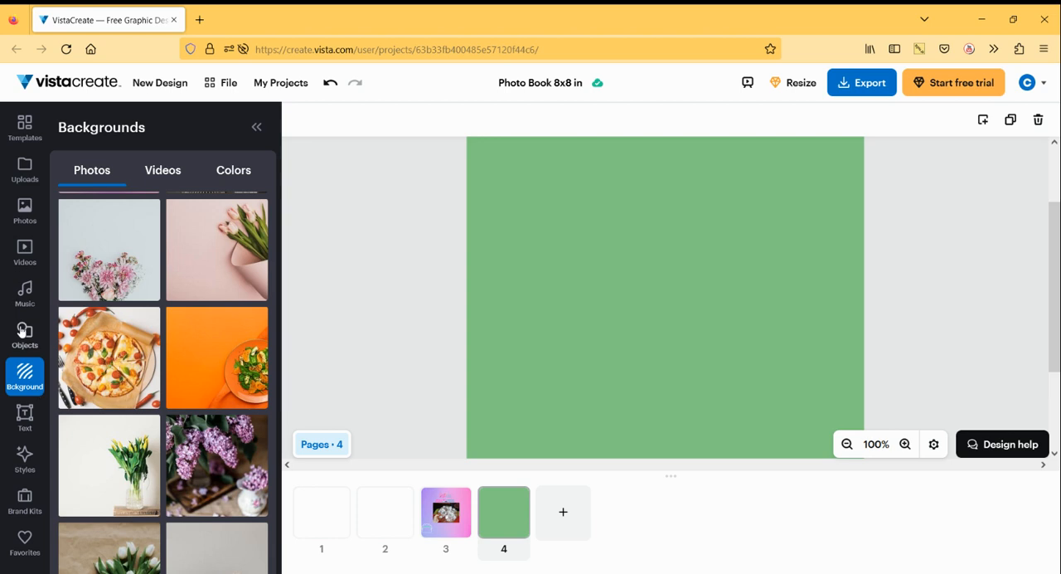
click(23, 213)
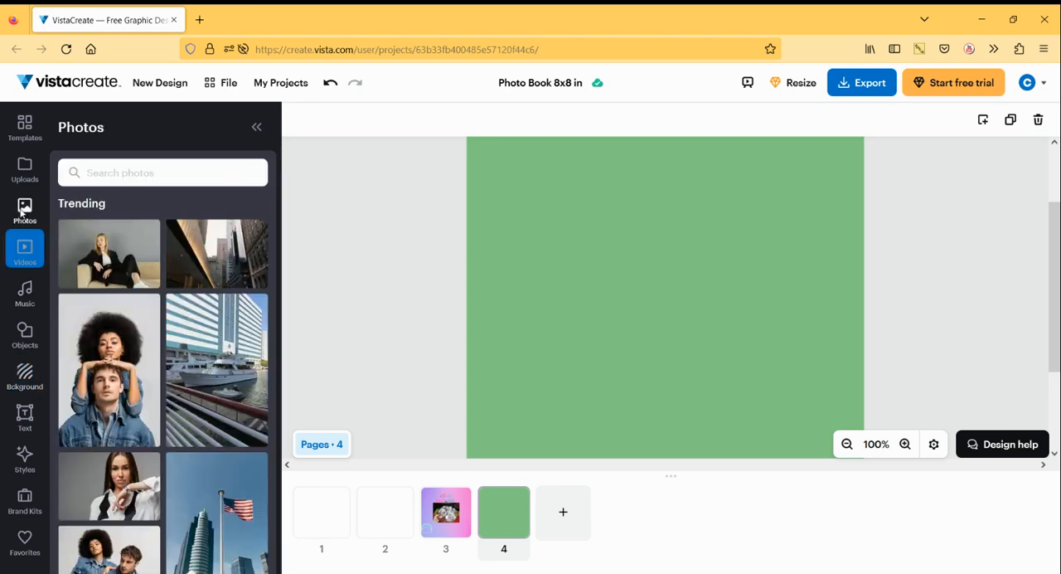
scroll(159, 340, down, 6)
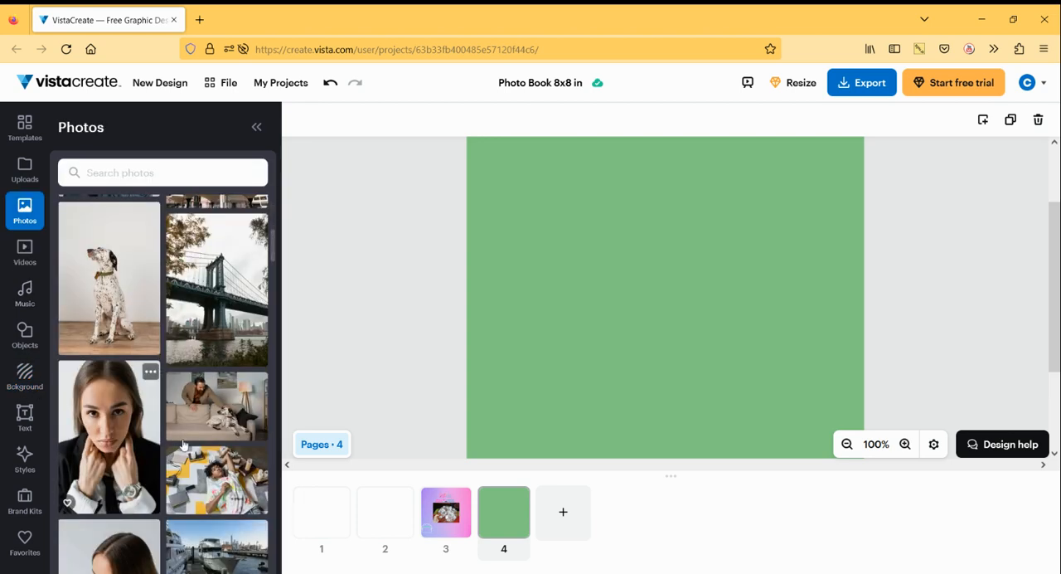
scroll(158, 465, up, 6)
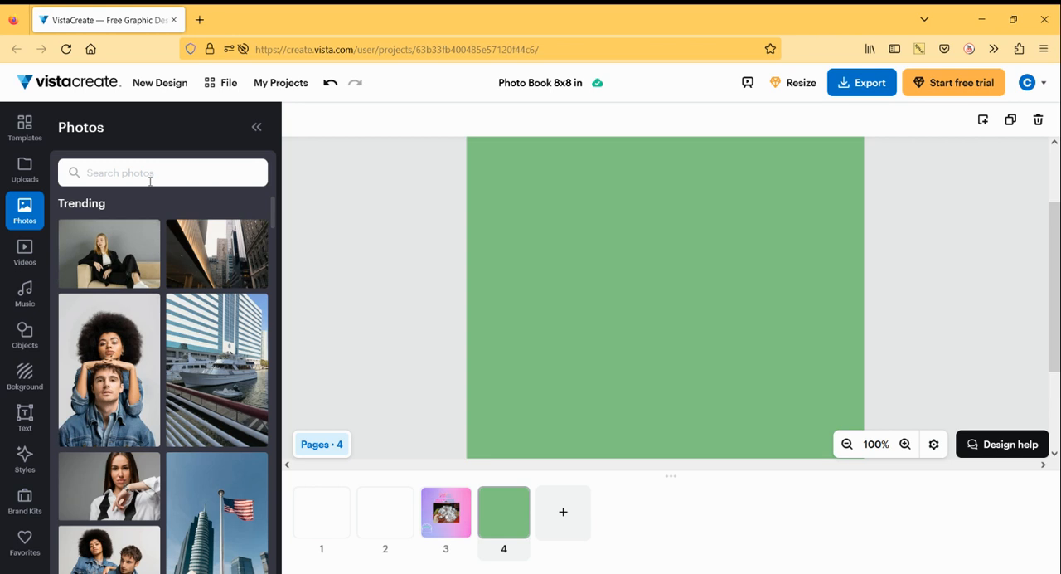
- Search the stock photos for "recipes" and try to add the premium photo of vegetables and a metal pot on white
click(149, 179)
text(rec)
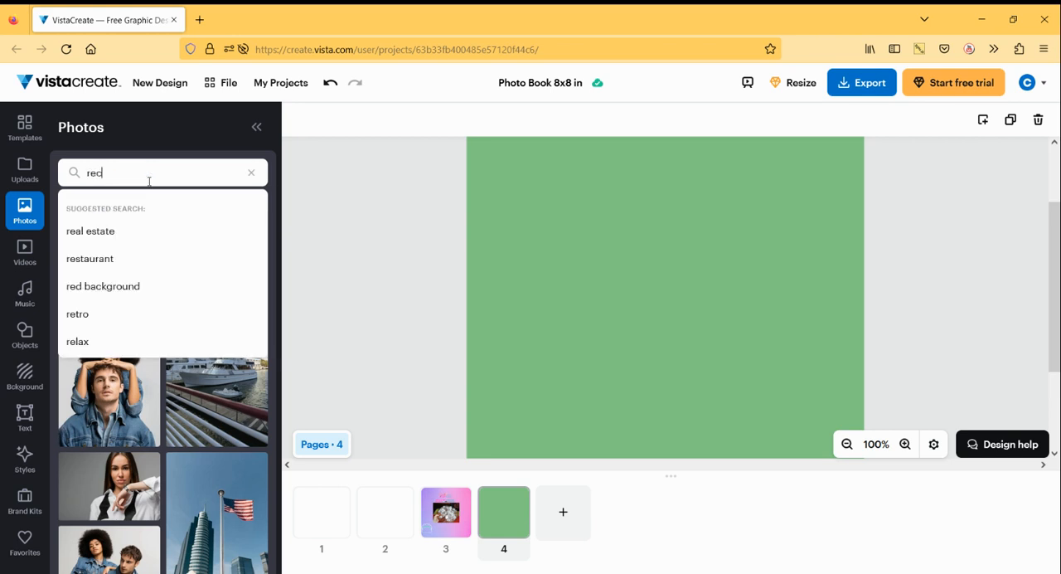
text(ipes)
key(Return)
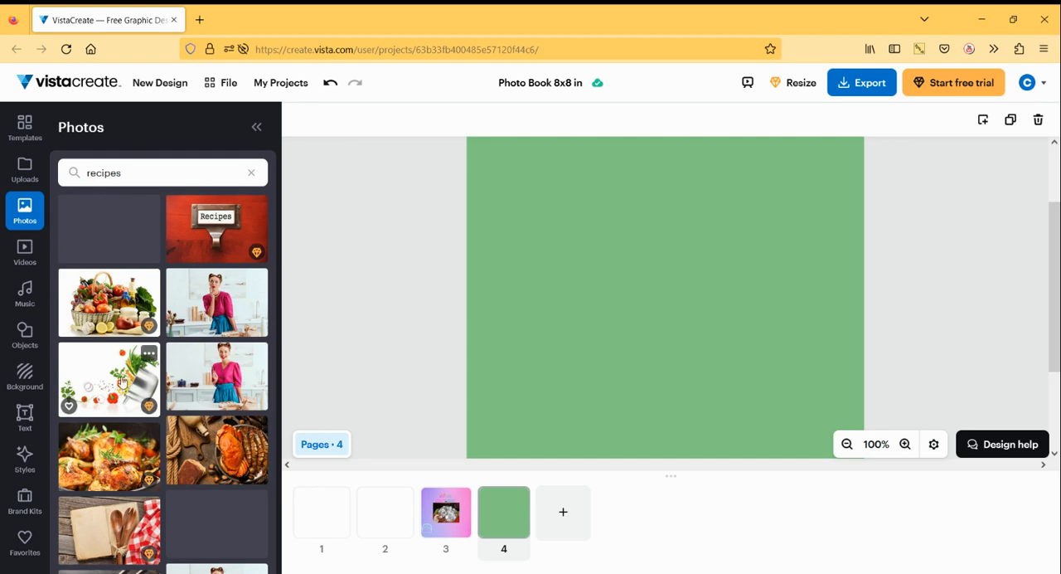
click(121, 381)
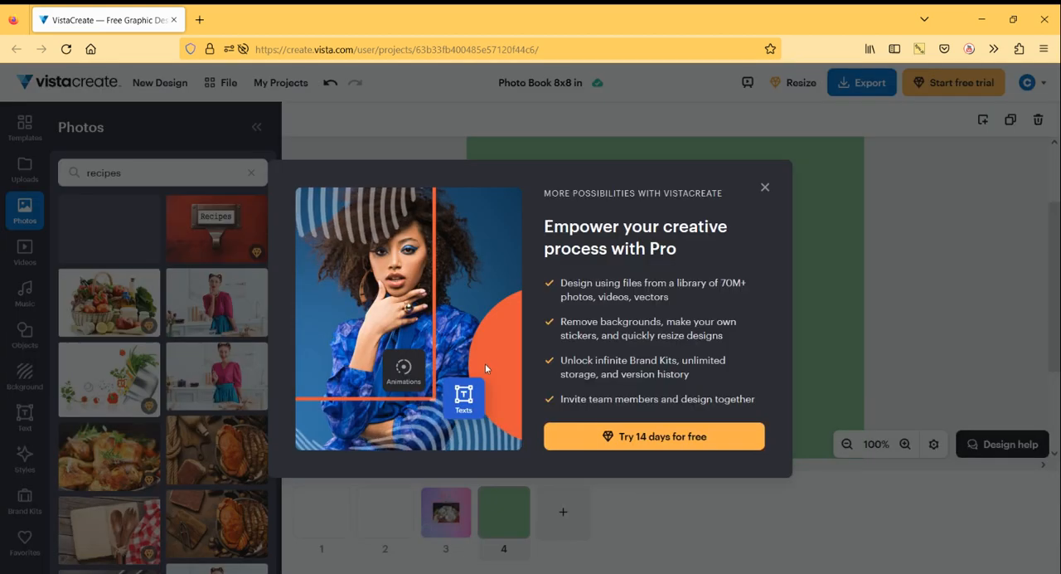
click(766, 187)
- Add the crab and shrimp photo to page 4, enlarge it slightly and position it around the middle of the green page
scroll(229, 380, down, 2)
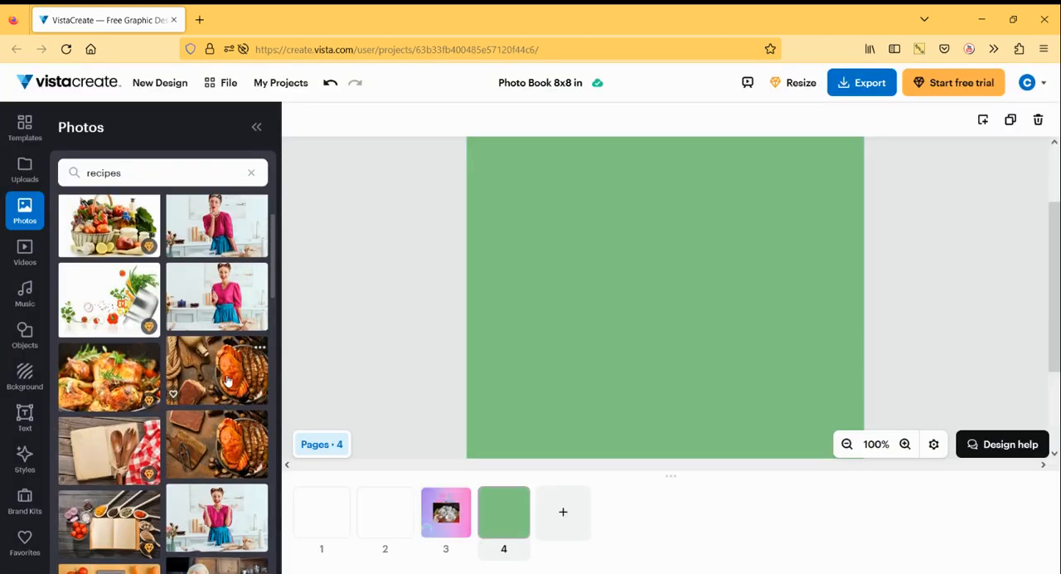
click(228, 380)
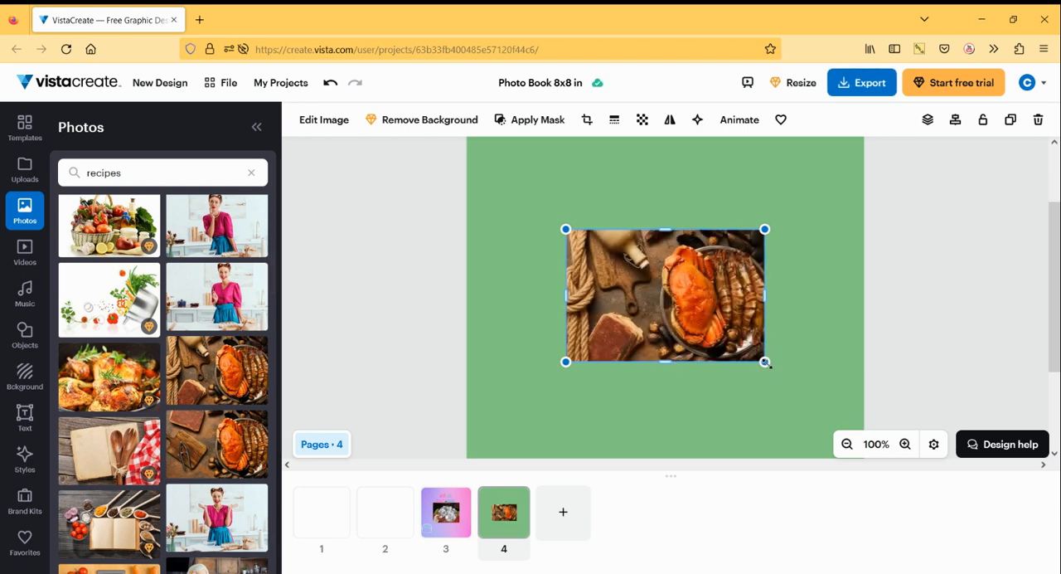
drag(764, 361, 802, 387)
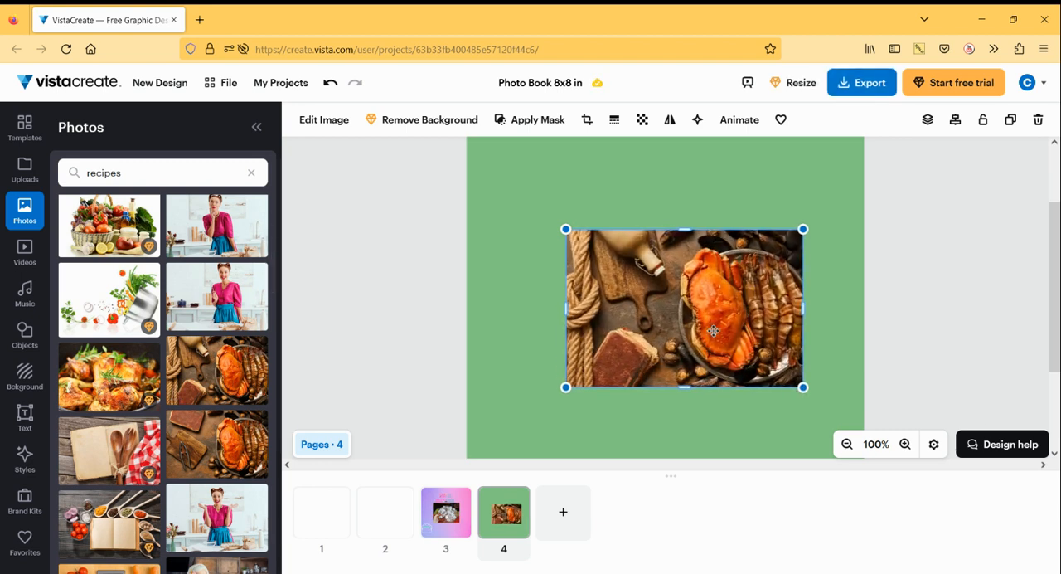
drag(713, 330, 688, 317)
click(699, 421)
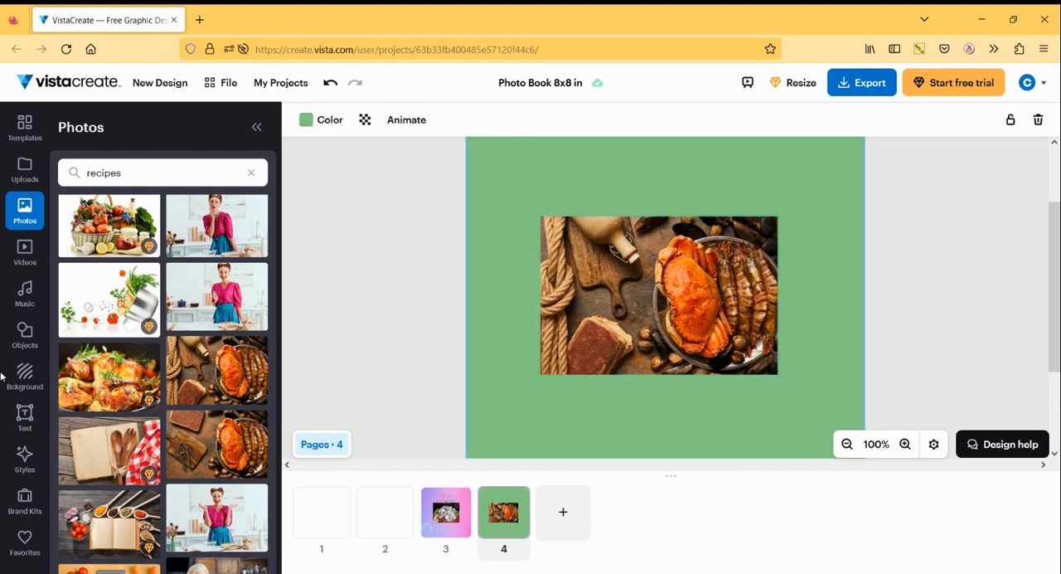
- Browse the music library's genres, open the Trance collection and preview the track "No Diversion"
click(27, 292)
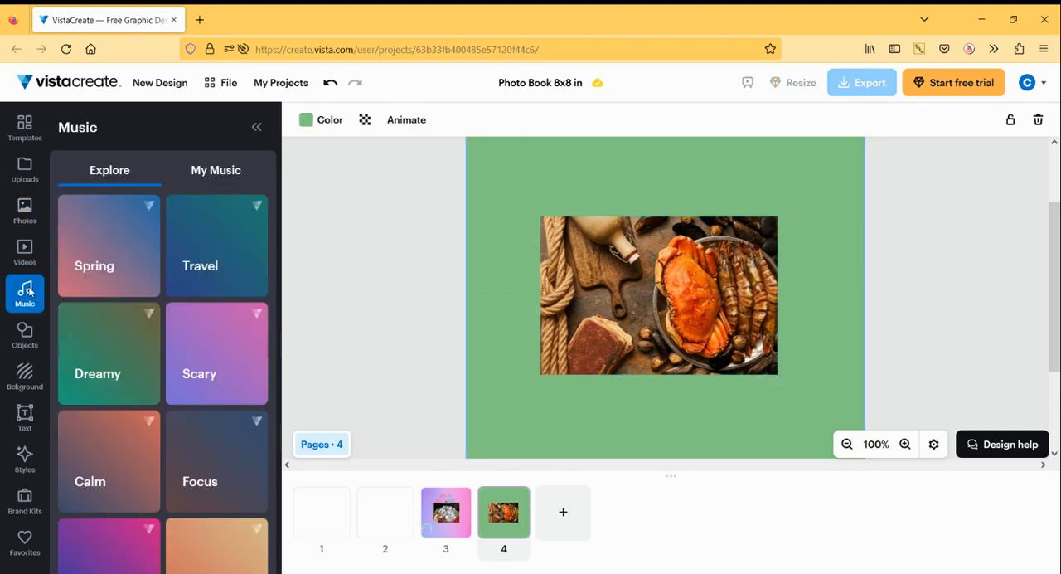
scroll(207, 373, down, 6)
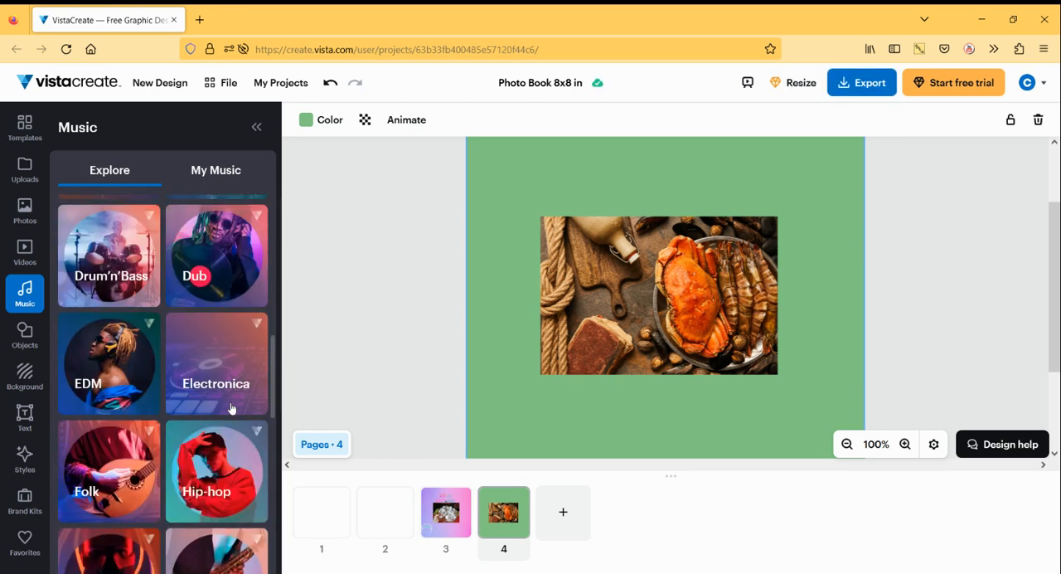
scroll(207, 460, down, 5)
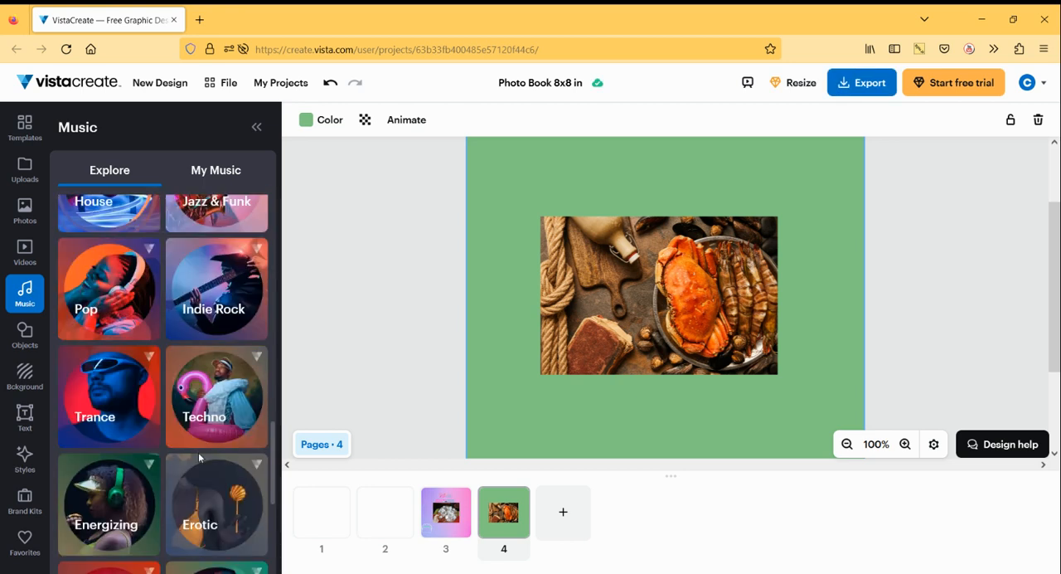
click(109, 398)
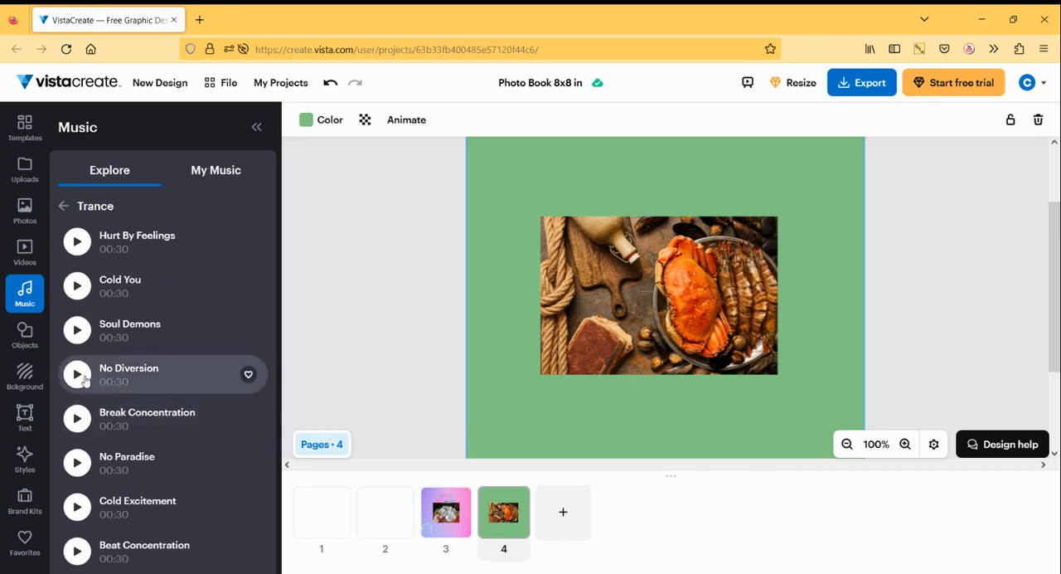
click(78, 375)
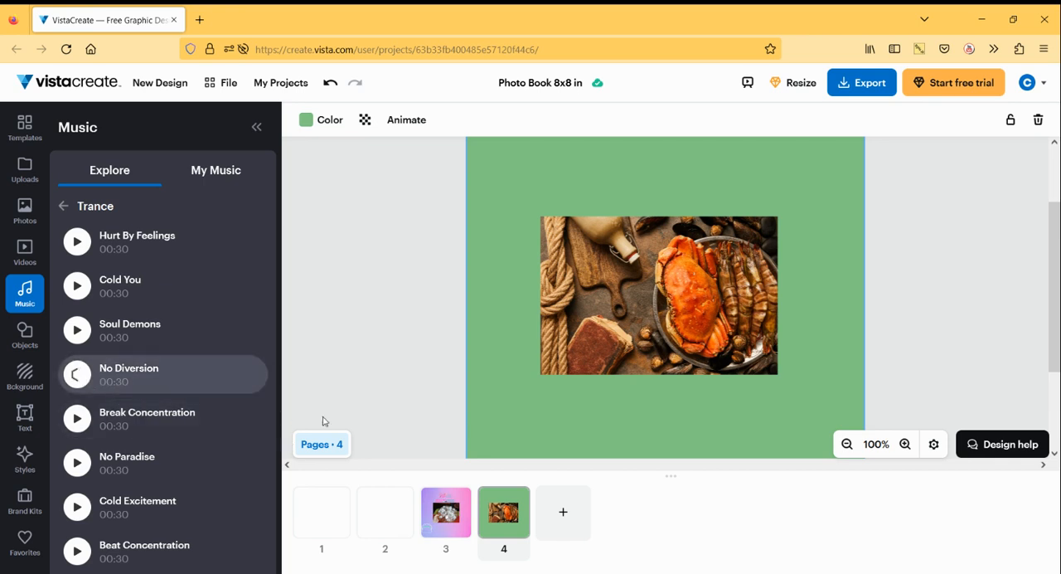